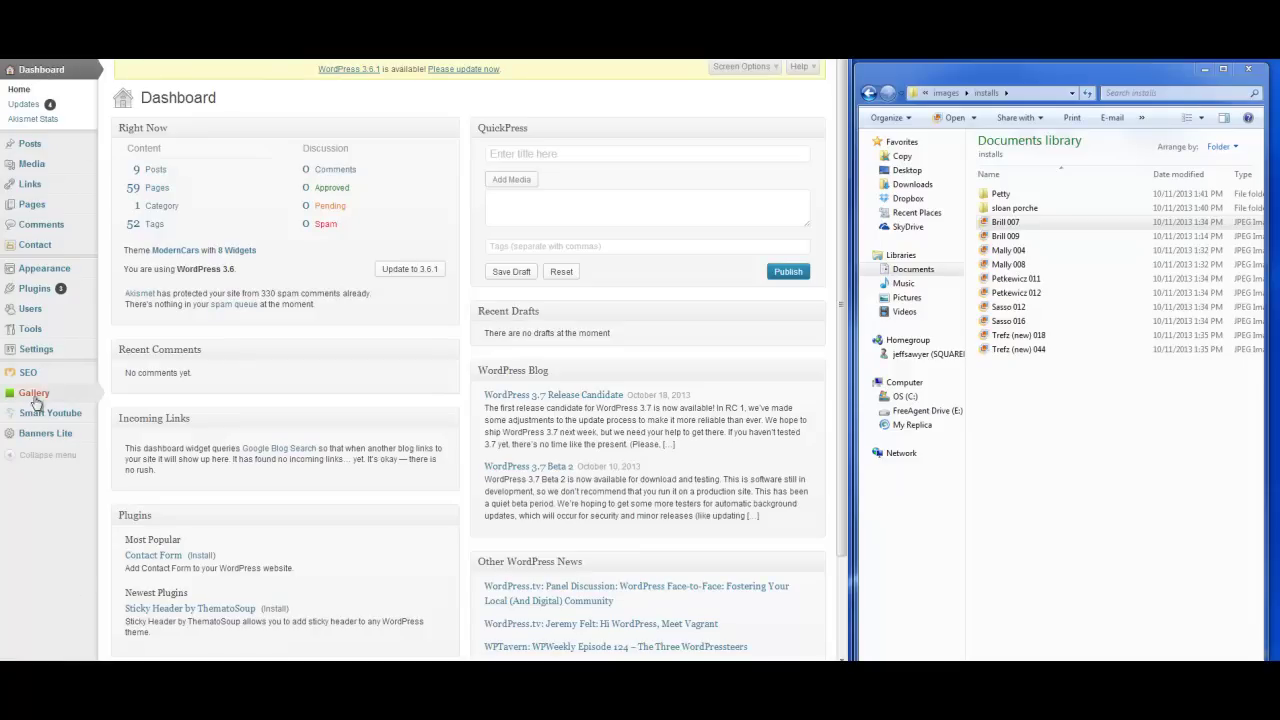
Bring up the Gallery flyout menu in the WordPress admin sidebar
mouse_move(32, 401)
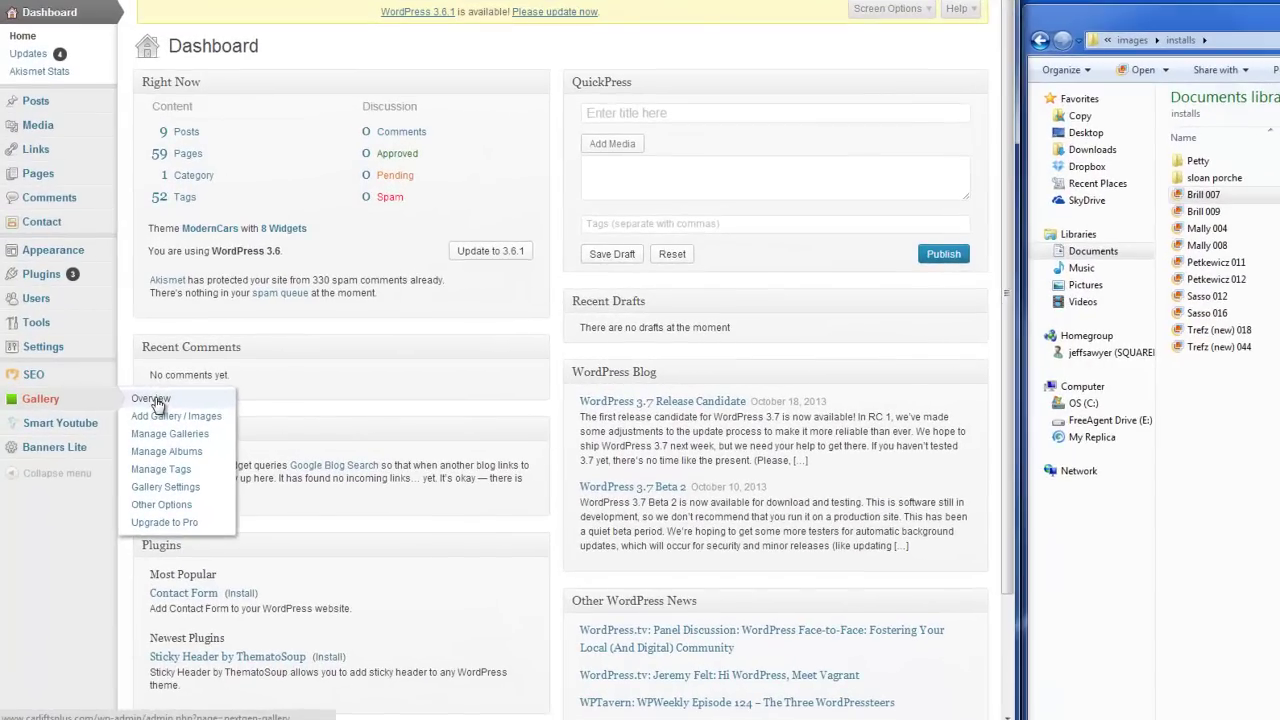
Open the NextGEN Gallery Overview, showing 318 images, 18 galleries and 2 albums
left_click(157, 404)
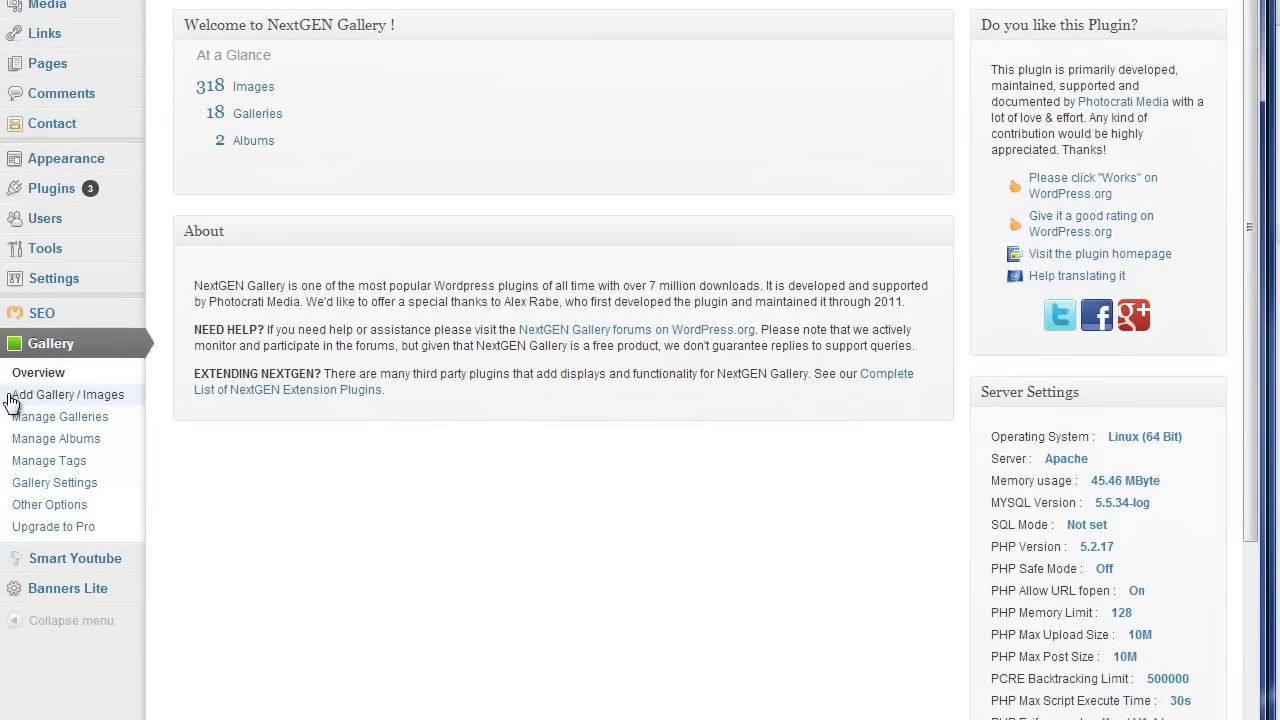
Go to Add Gallery / Images, keep 'Create a new gallery' chosen, and start naming it
left_click(13, 398)
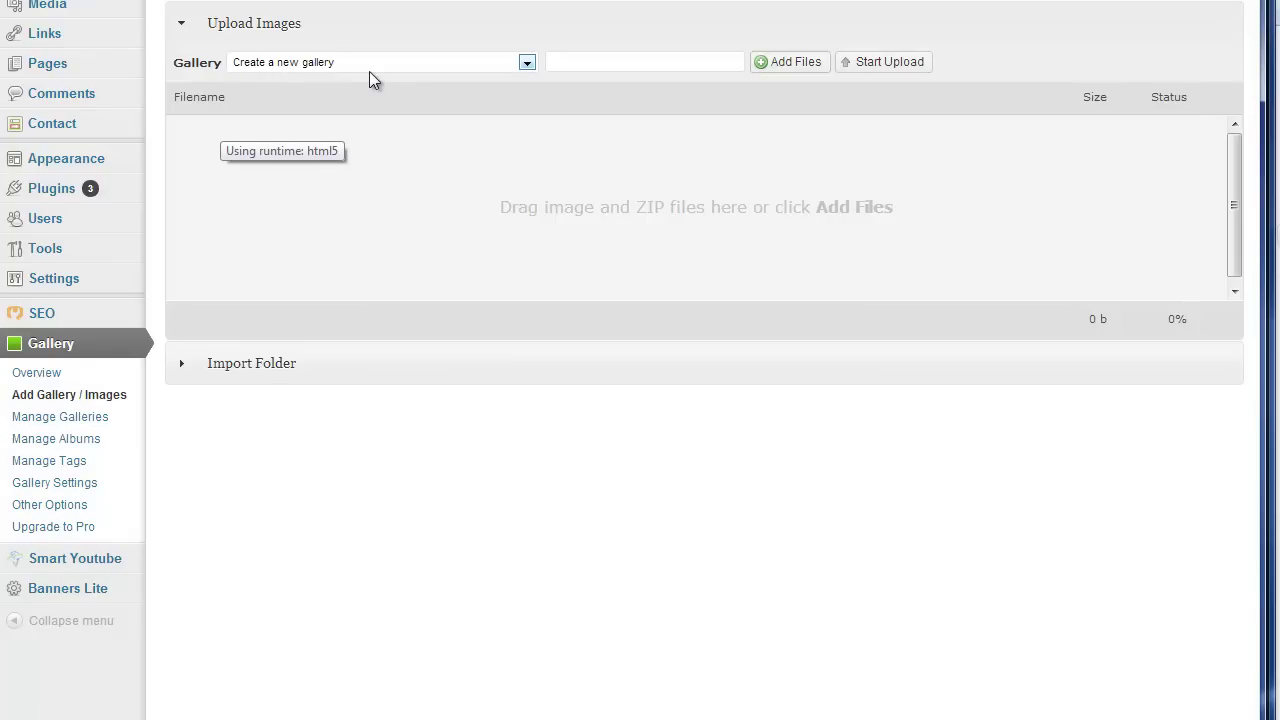
left_click(525, 63)
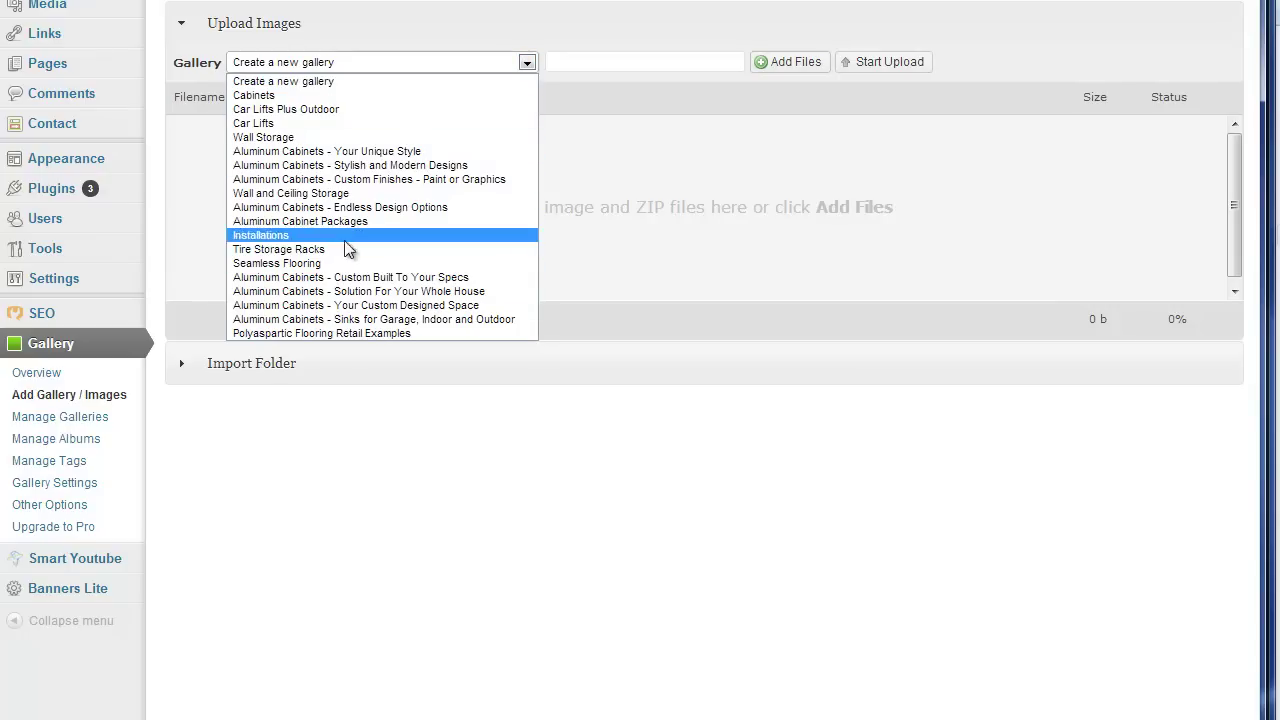
left_click(445, 65)
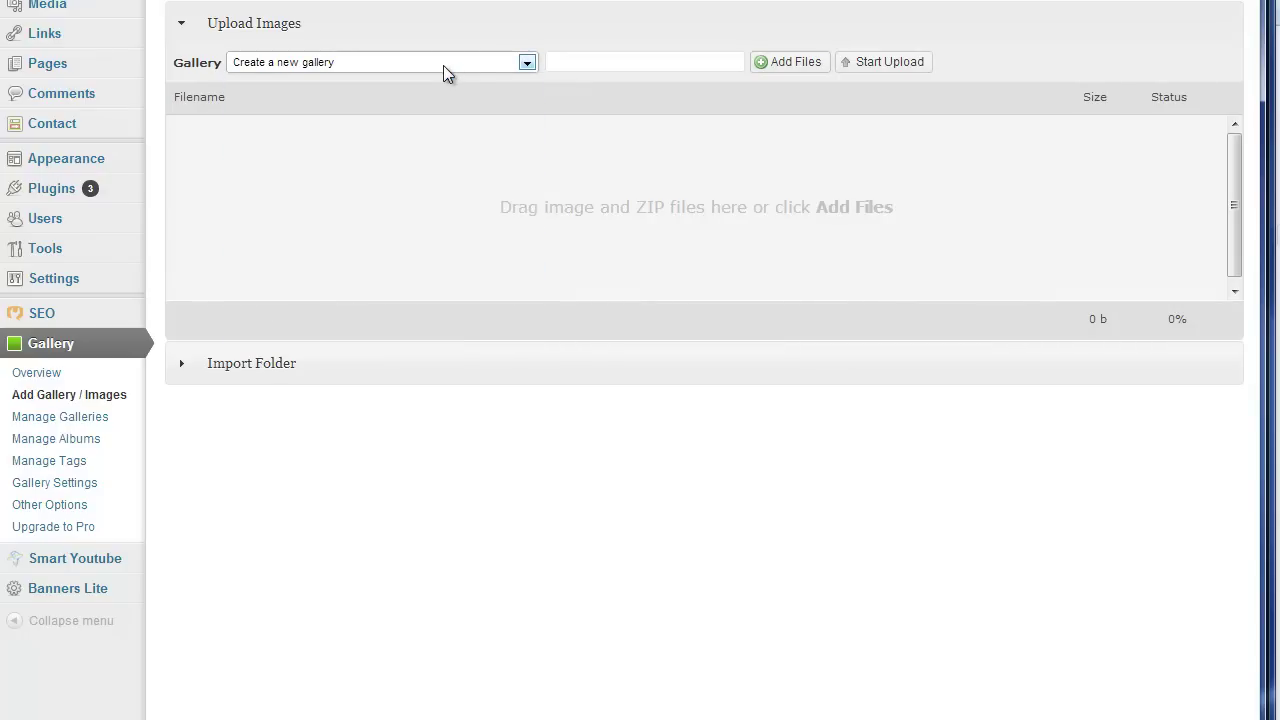
left_click(594, 64)
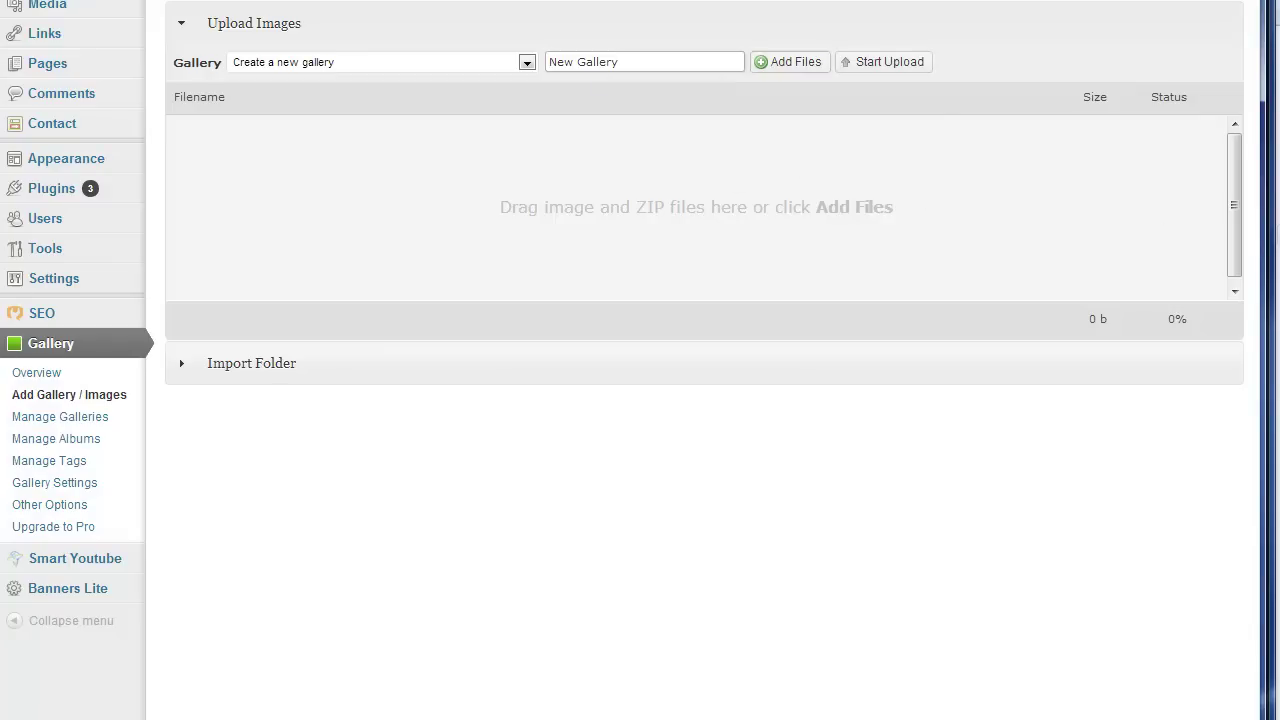
left_click_drag(1083, 194, 457, 238)
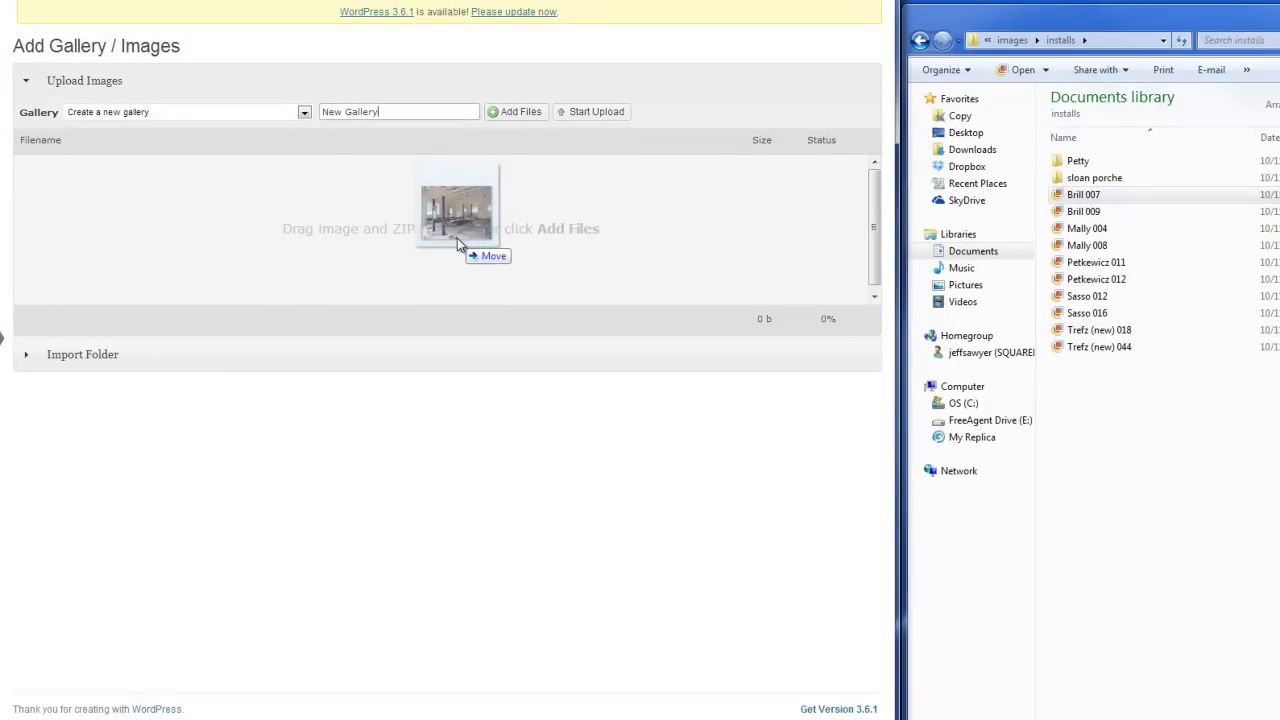
left_click_drag(457, 238, 263, 252)
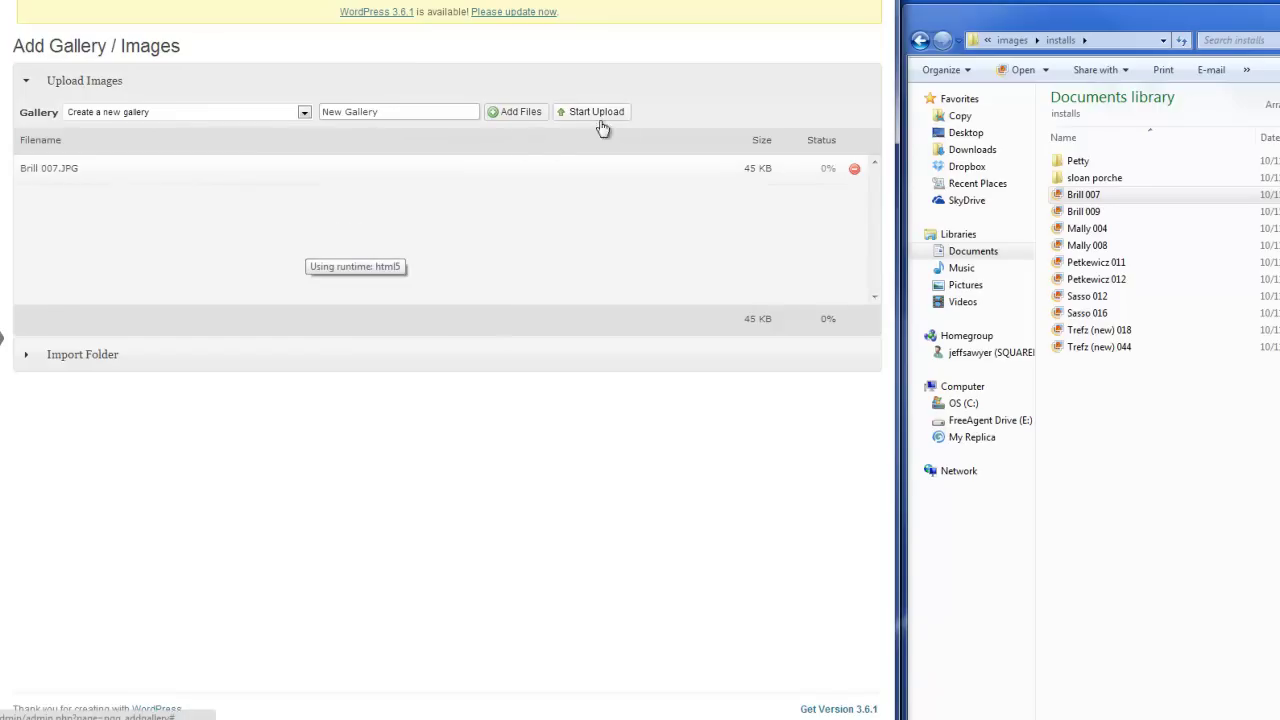
left_click(514, 112)
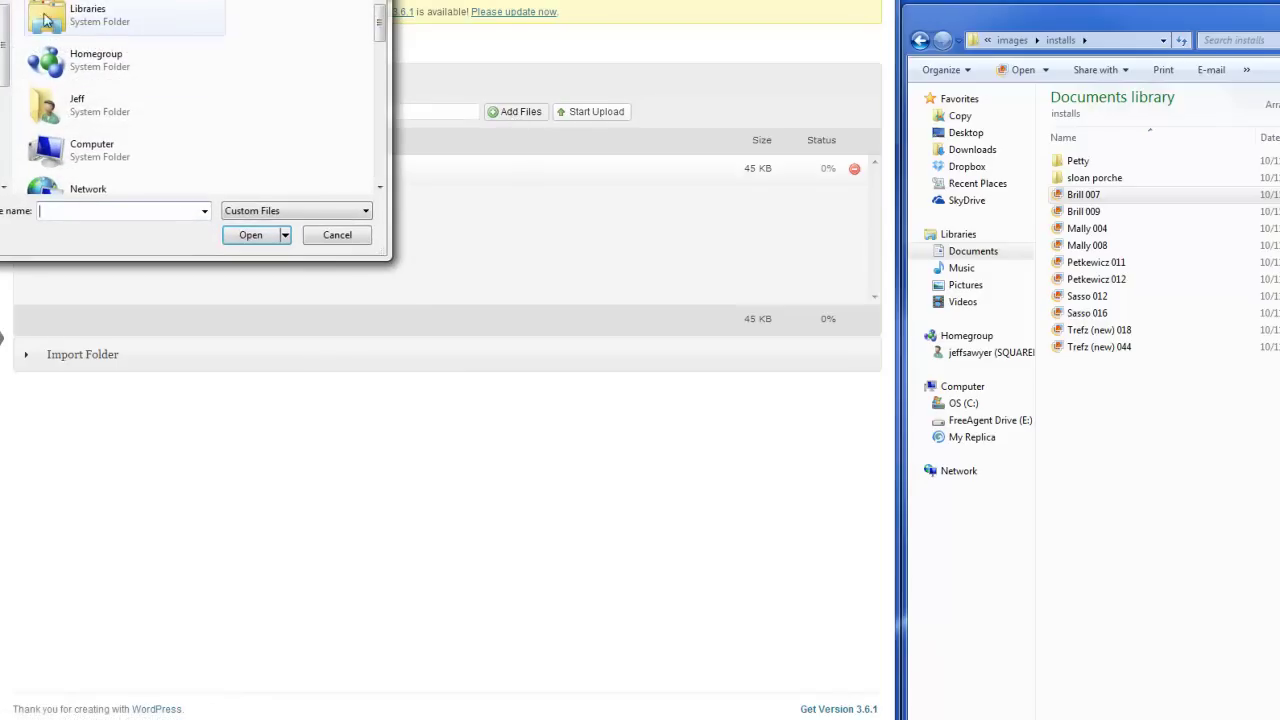
left_click_drag(1083, 194, 120, 210)
key("Return")
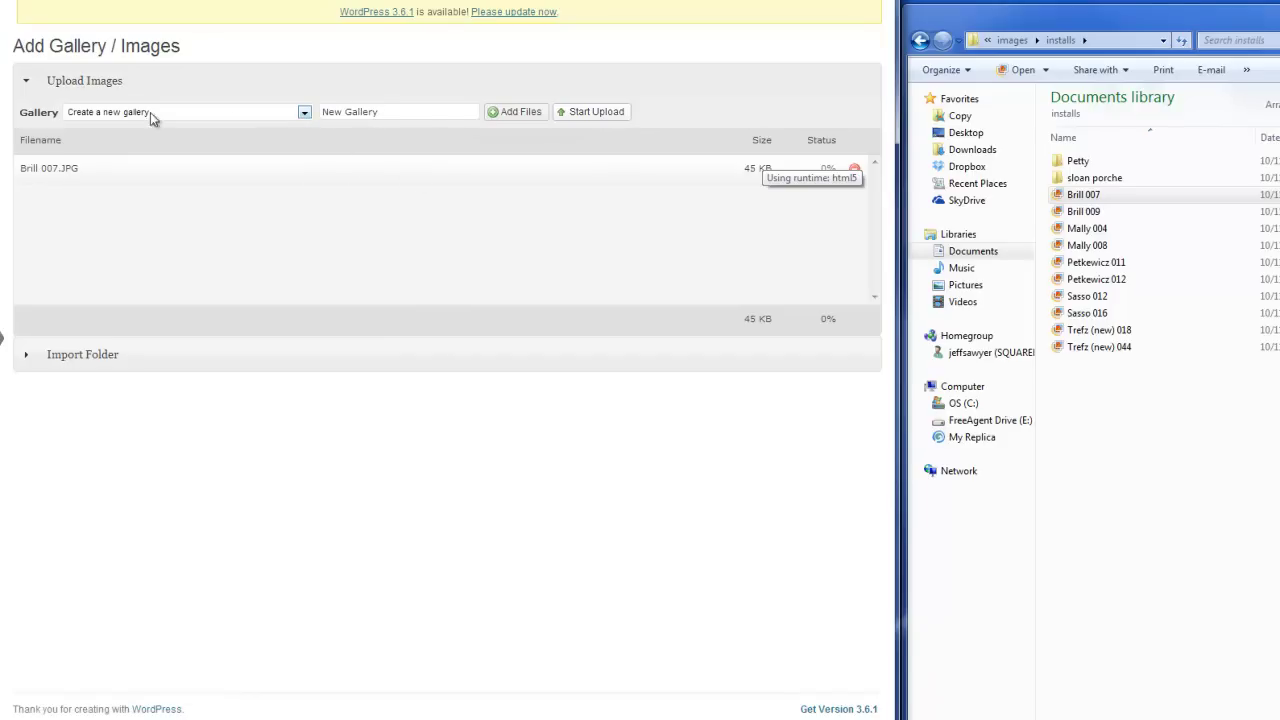
Remove Brill 007.JPG from the queue and target the Installations gallery for uploads
left_click(854, 172)
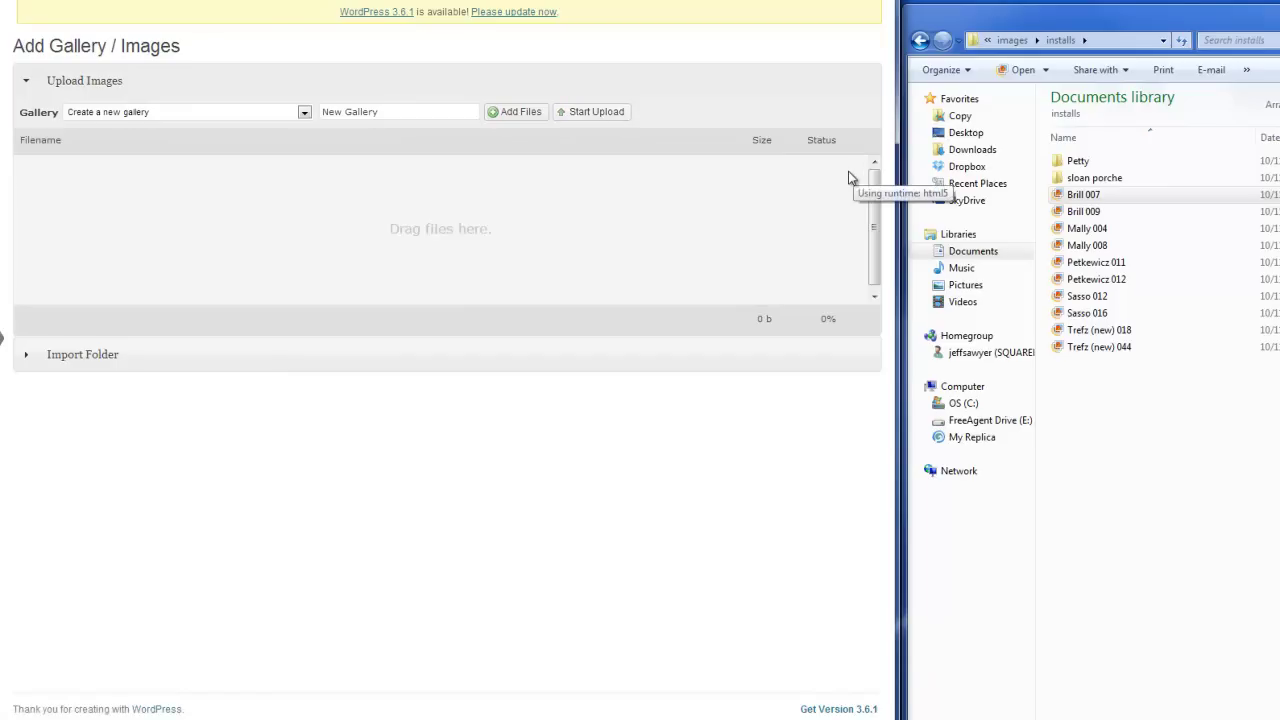
left_click(304, 113)
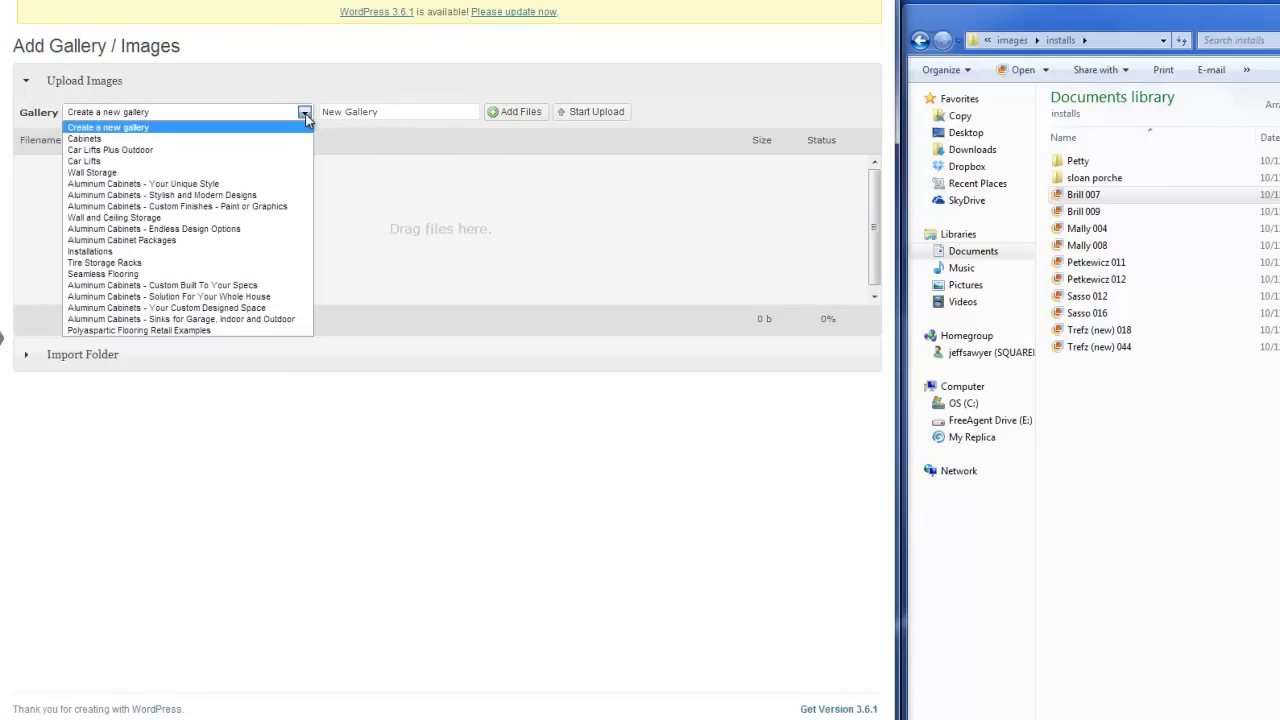
left_click(123, 254)
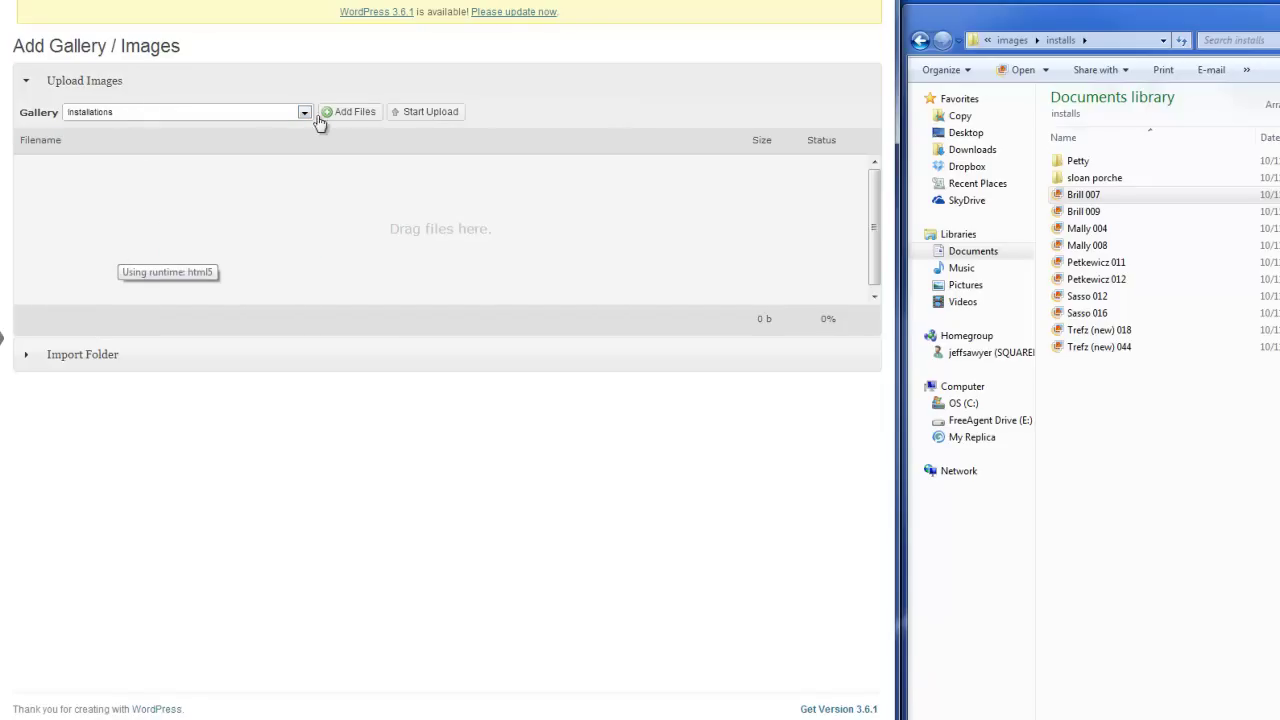
Queue Brill 007 for Installations and select Brill 009 through Trefz (new) 044 in Explorer
left_click_drag(1118, 198, 228, 249)
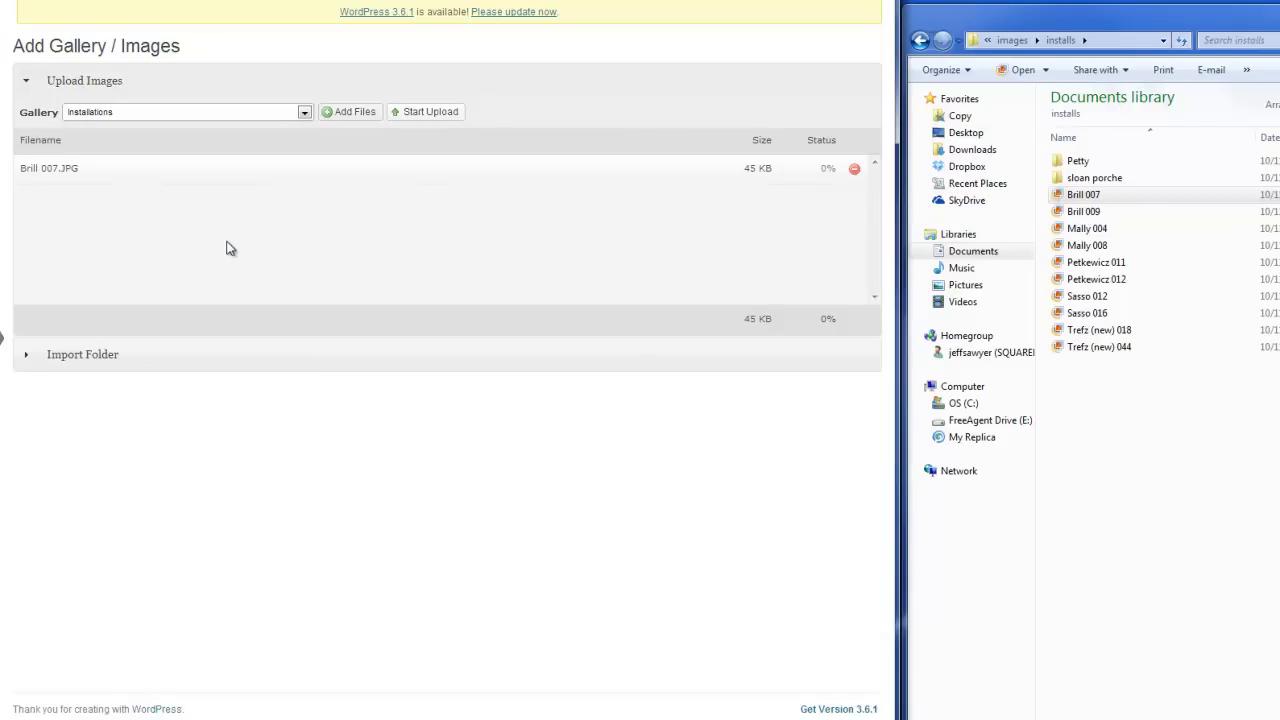
left_click(1078, 212)
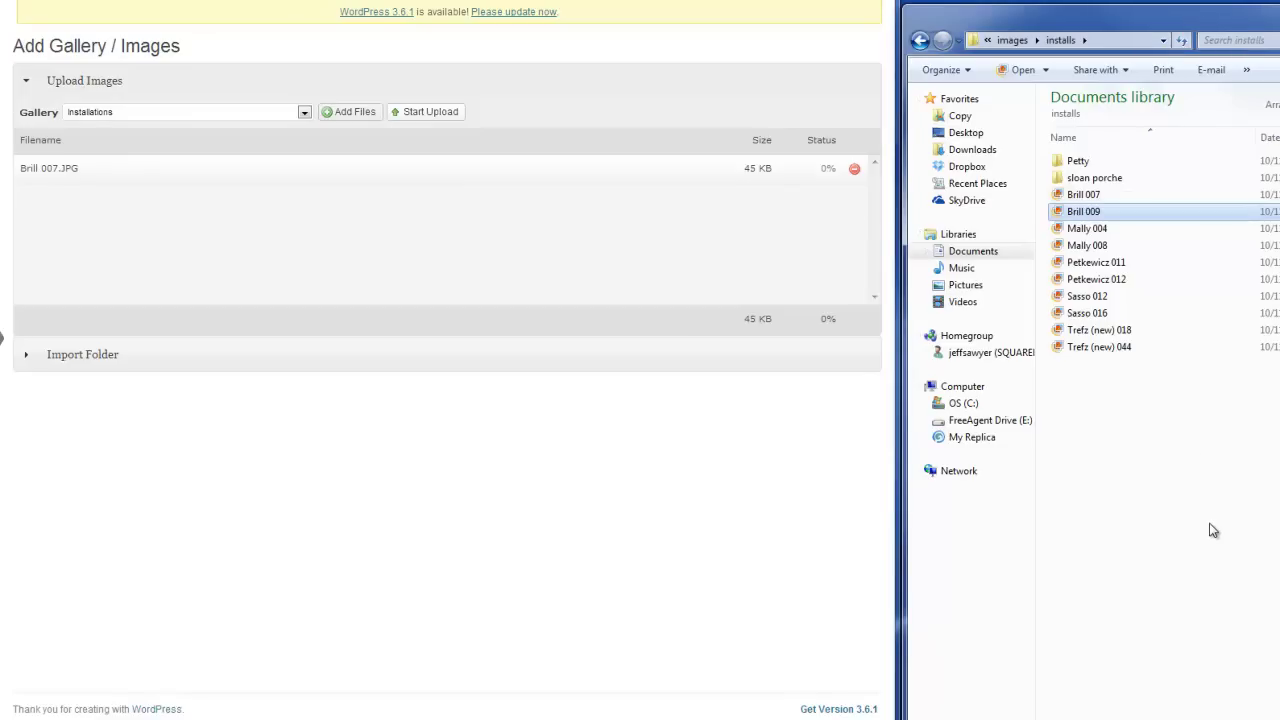
key("shift+Down")
key("shift+Down")
key("shift+Down")
key("shift+Down")
key("shift+Down")
key("shift+Down")
key("shift+Down")
key("shift+Down")
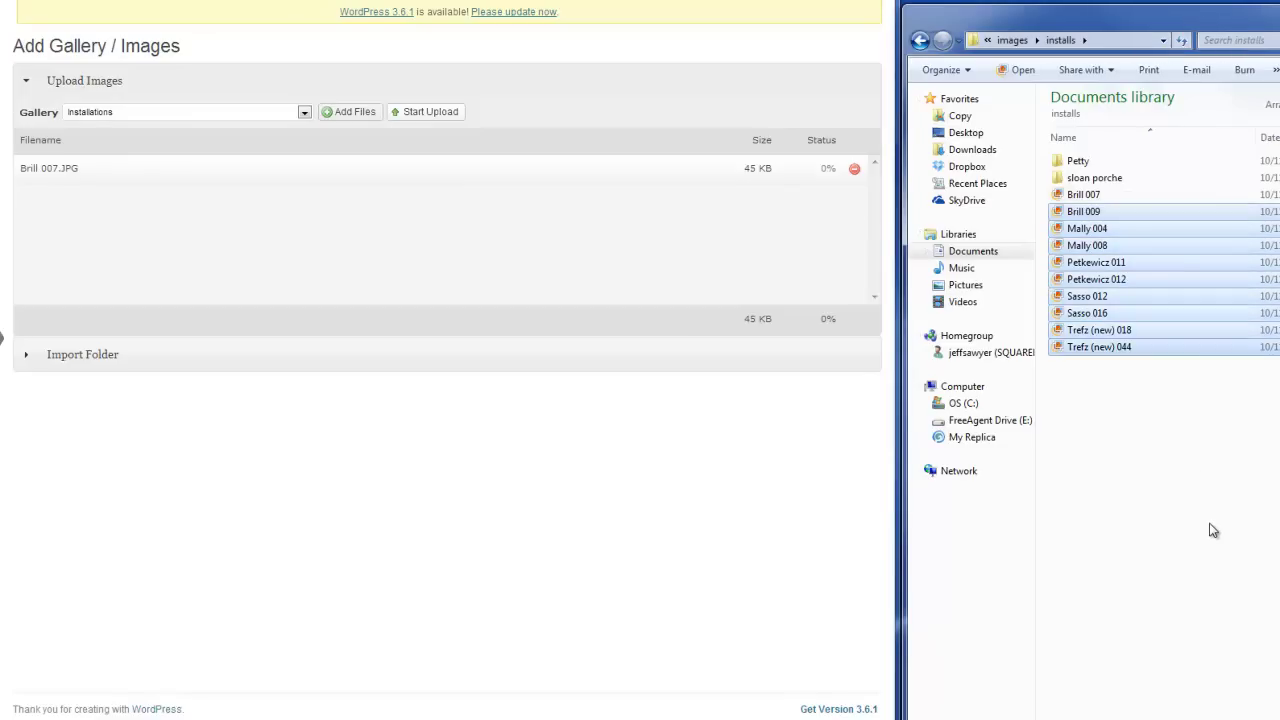
Upload the nine selected photos with Brill 007, ten images totalling 455 KB, into Installations
left_click_drag(1092, 228, 116, 272)
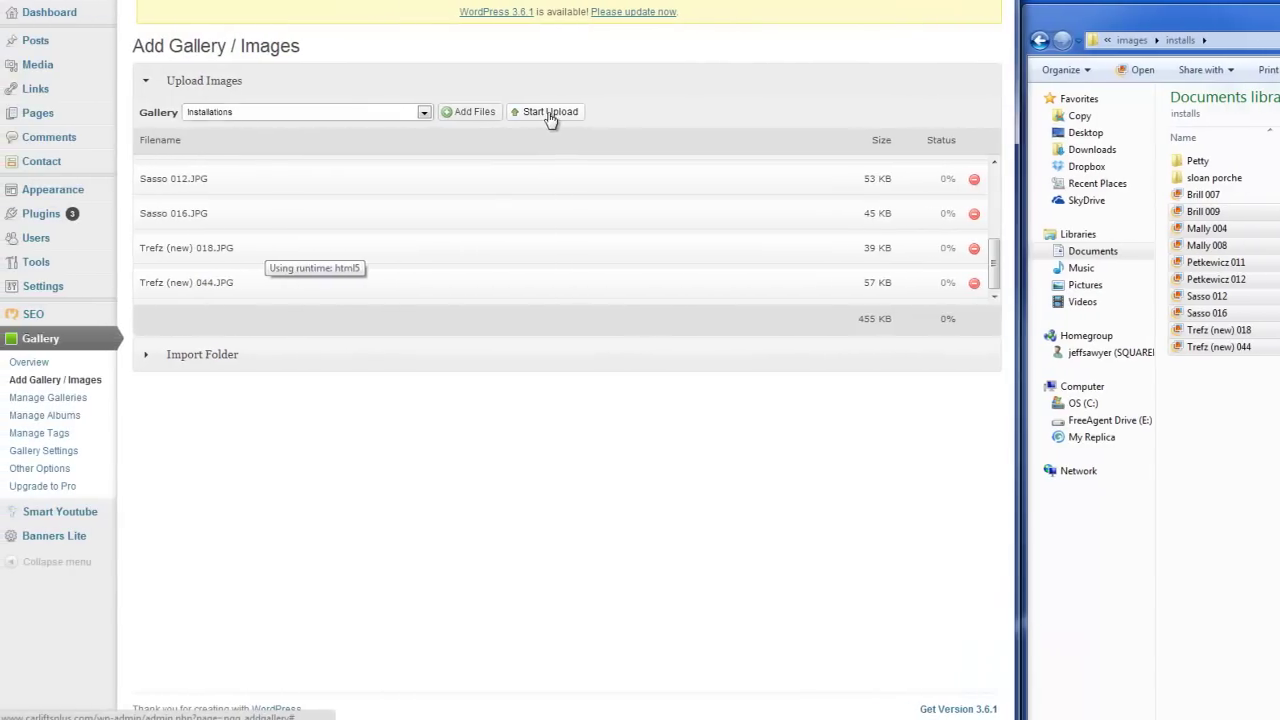
left_click(548, 112)
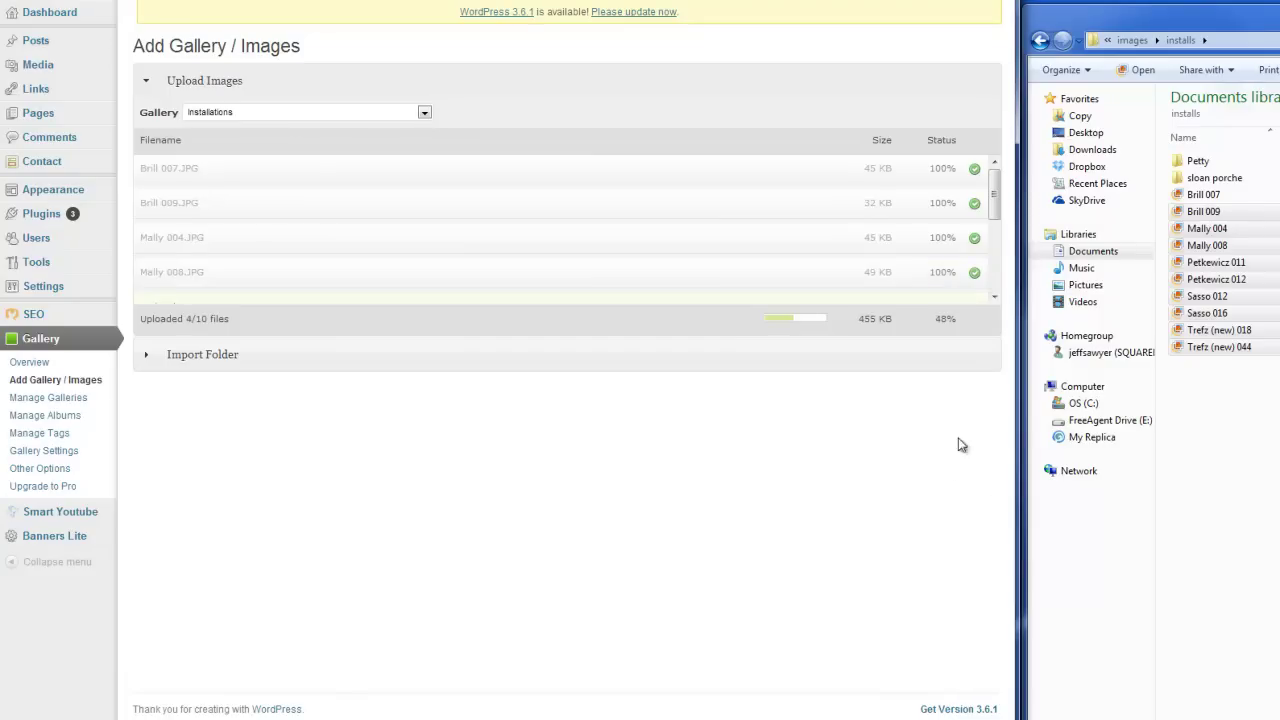
left_click_drag(995, 190, 996, 264)
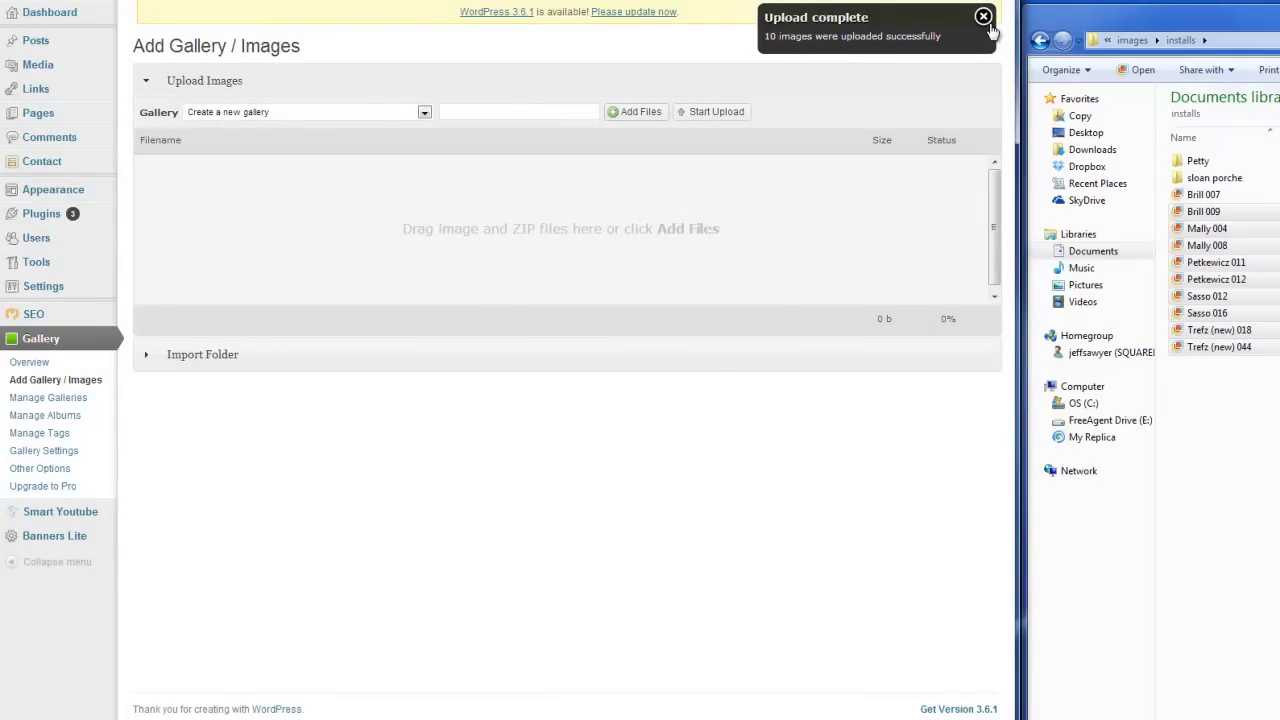
Dismiss the upload-complete notice and view the new installation photos on the live Photos page
left_click(983, 17)
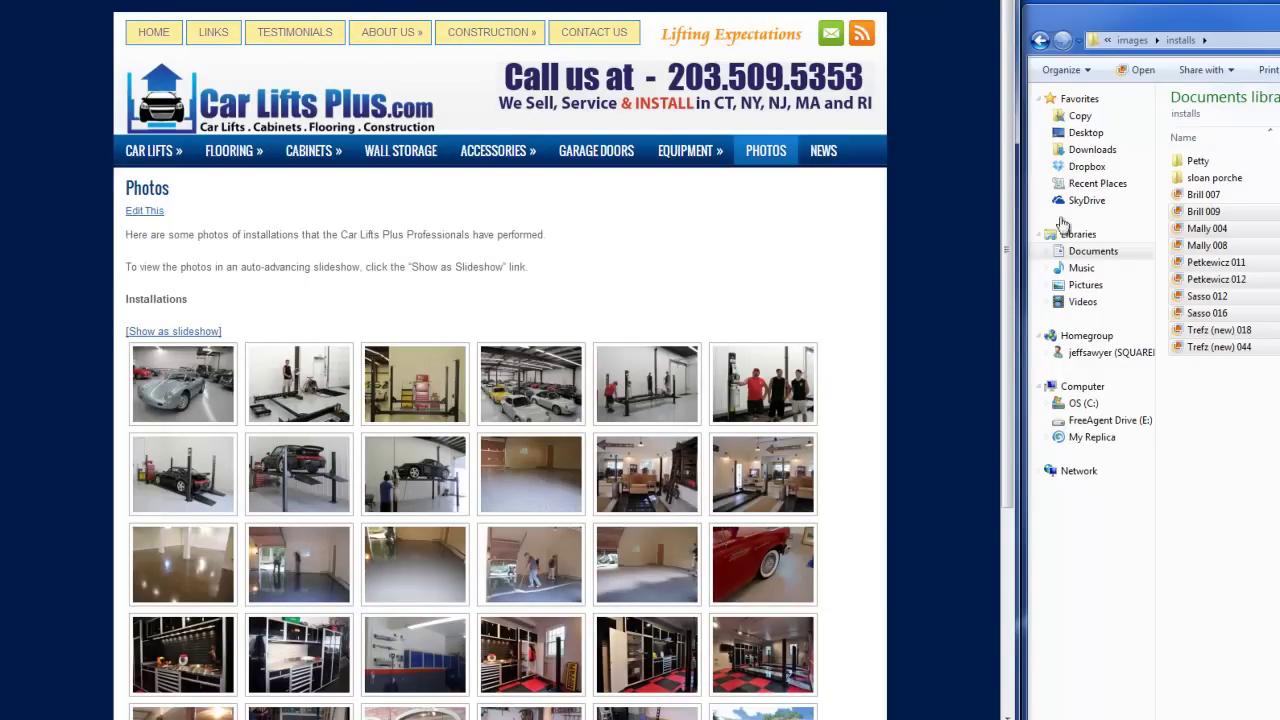
left_click_drag(1004, 126, 1010, 143)
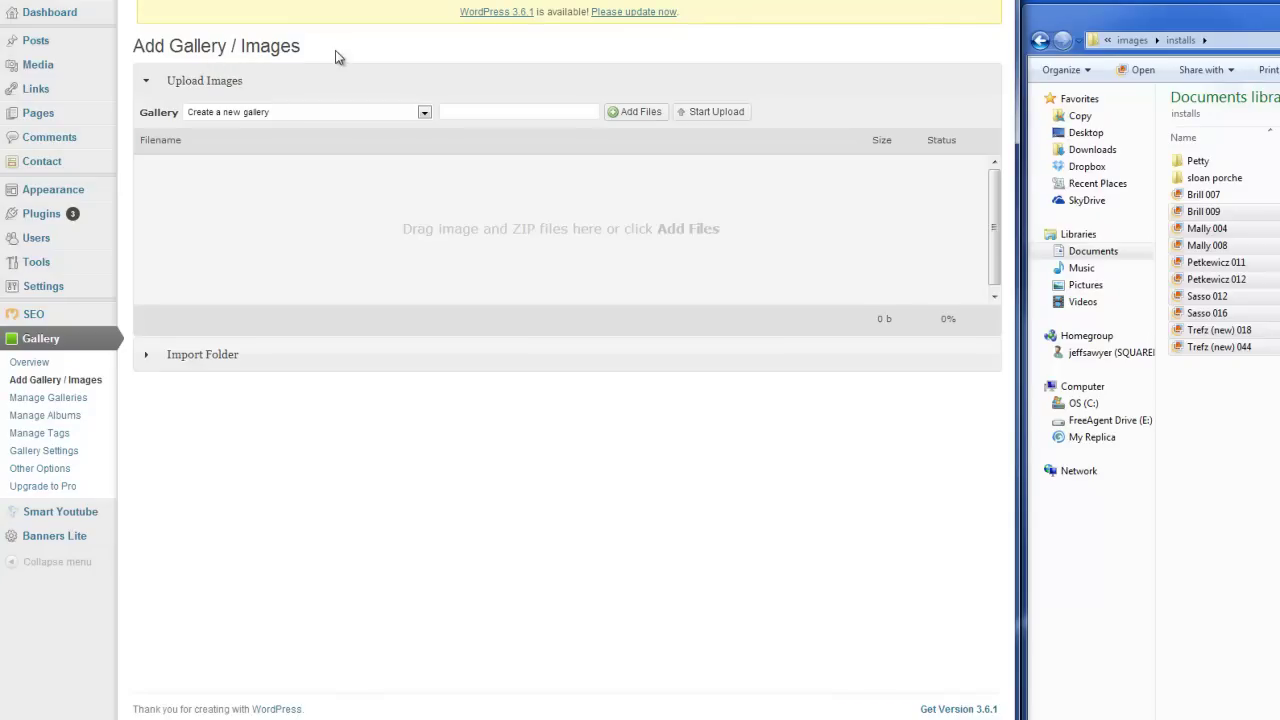
Open Manage Galleries to list all 18 galleries and their image counts
left_click(14, 400)
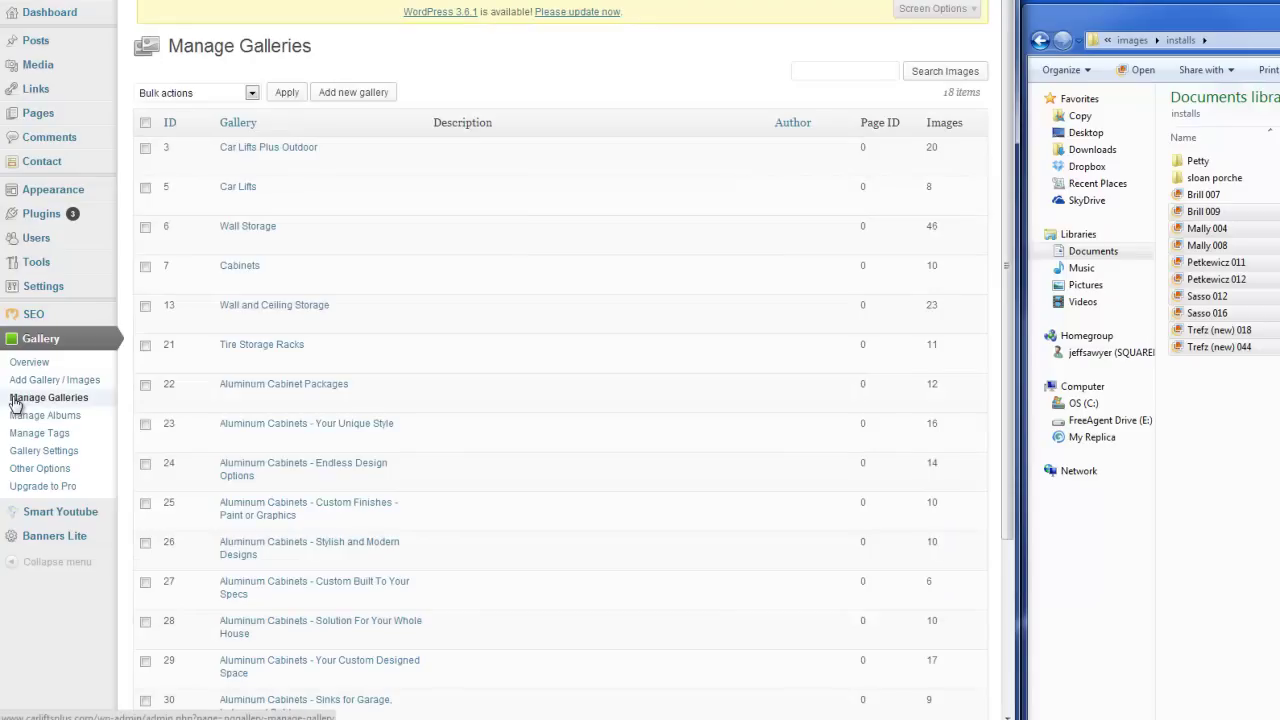
mouse_move(1000, 83)
left_mouse_down()
mouse_move(1000, 263)
mouse_move(1005, 84)
left_mouse_up()
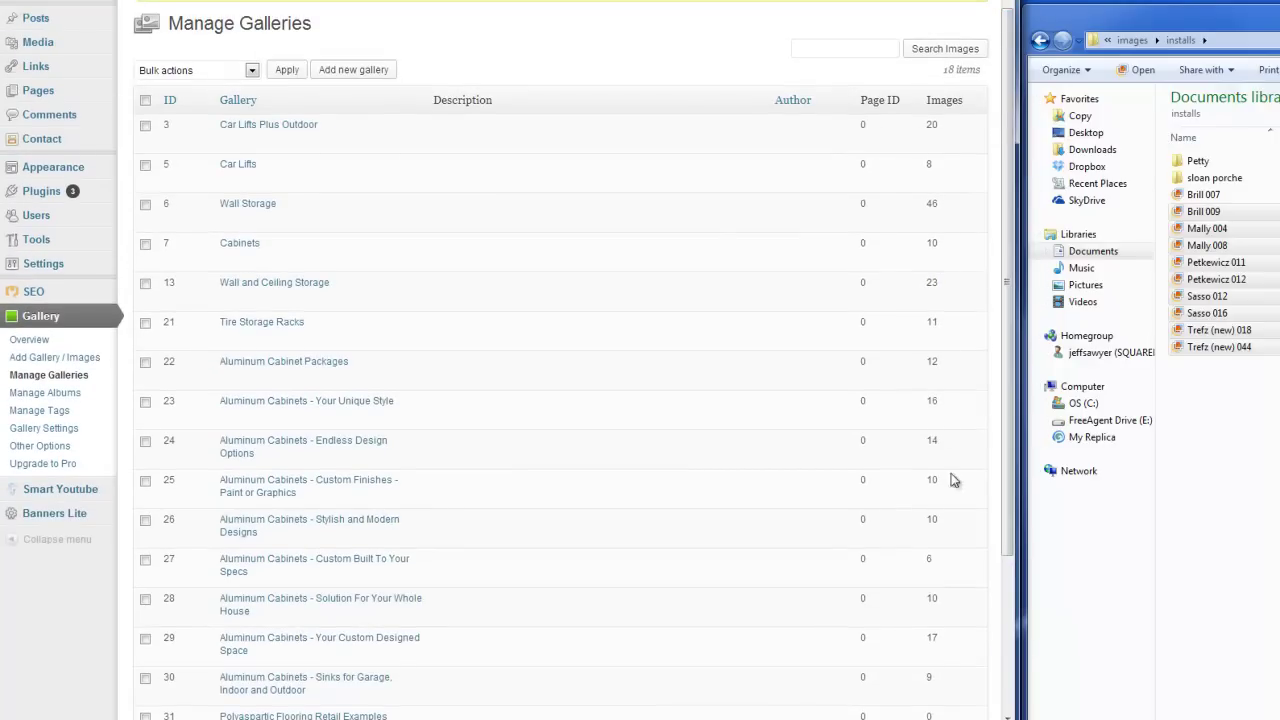
Open the Installations gallery and scroll through its 59 images, new uploads listed first
left_click_drag(1003, 246, 1004, 405)
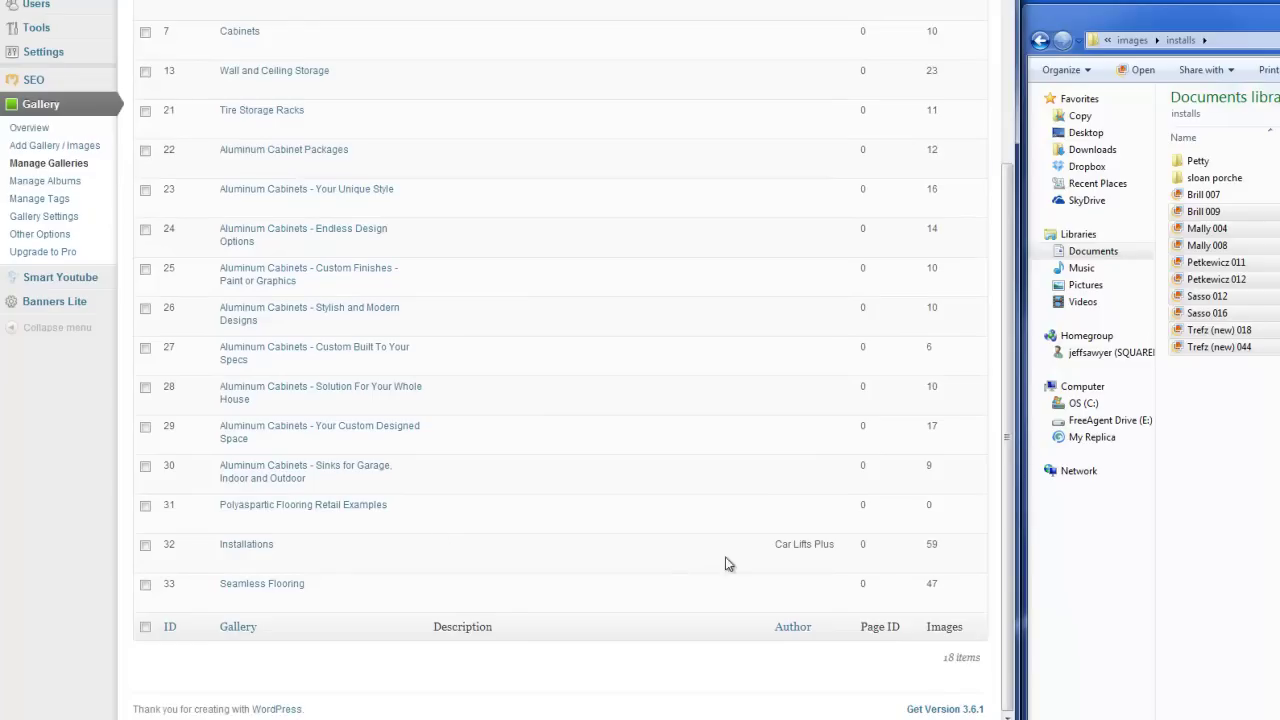
left_click(240, 556)
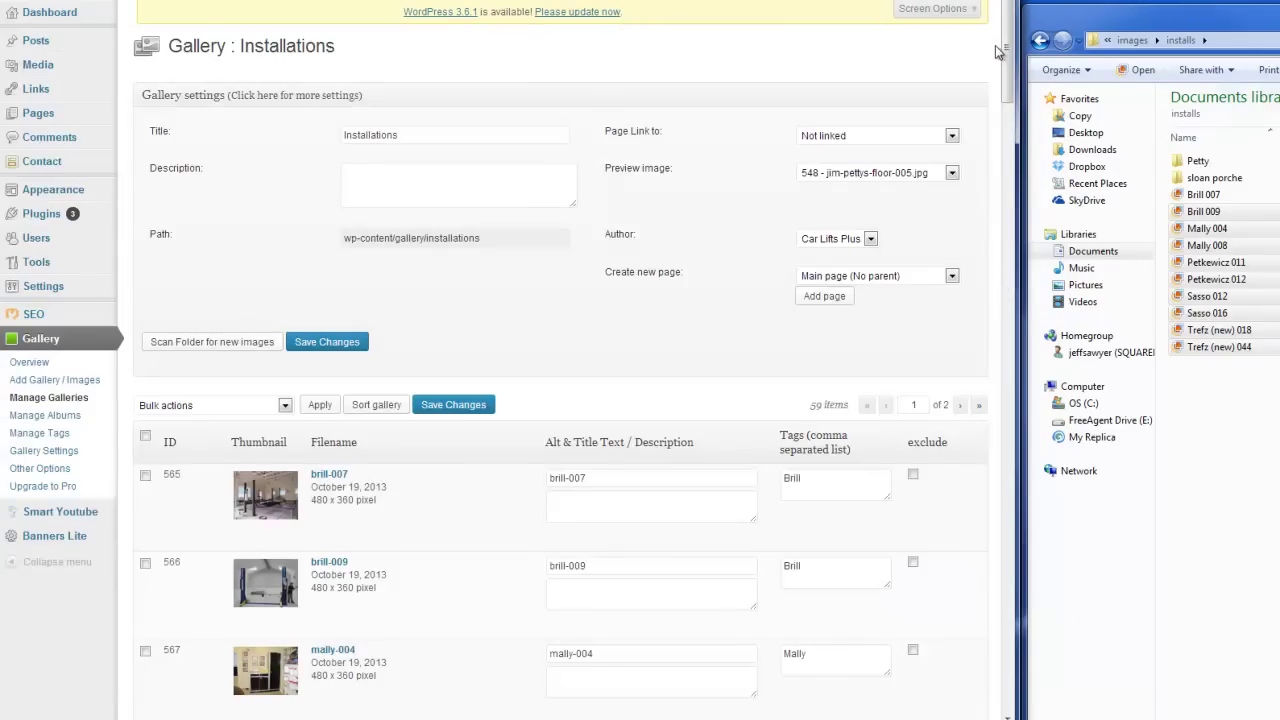
scroll(1012, 48, "down", 2)
left_click_drag(1015, 48, 1008, 67)
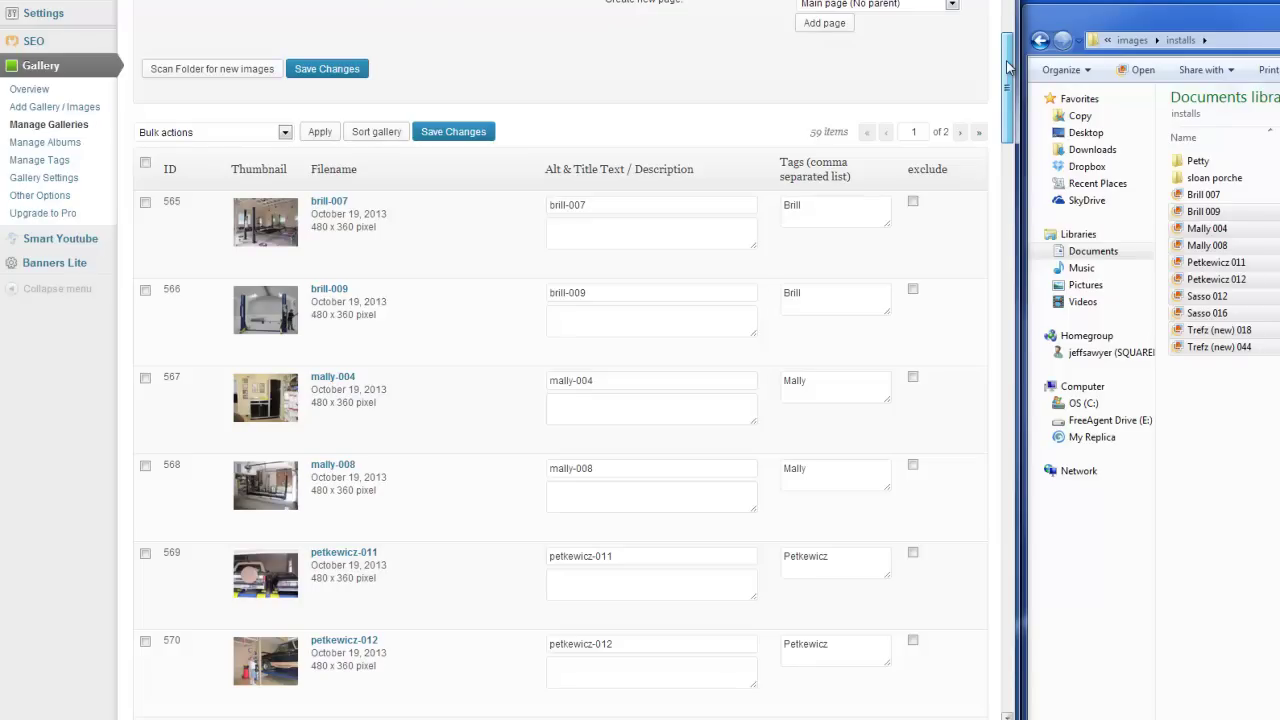
left_click_drag(1008, 67, 1008, 75)
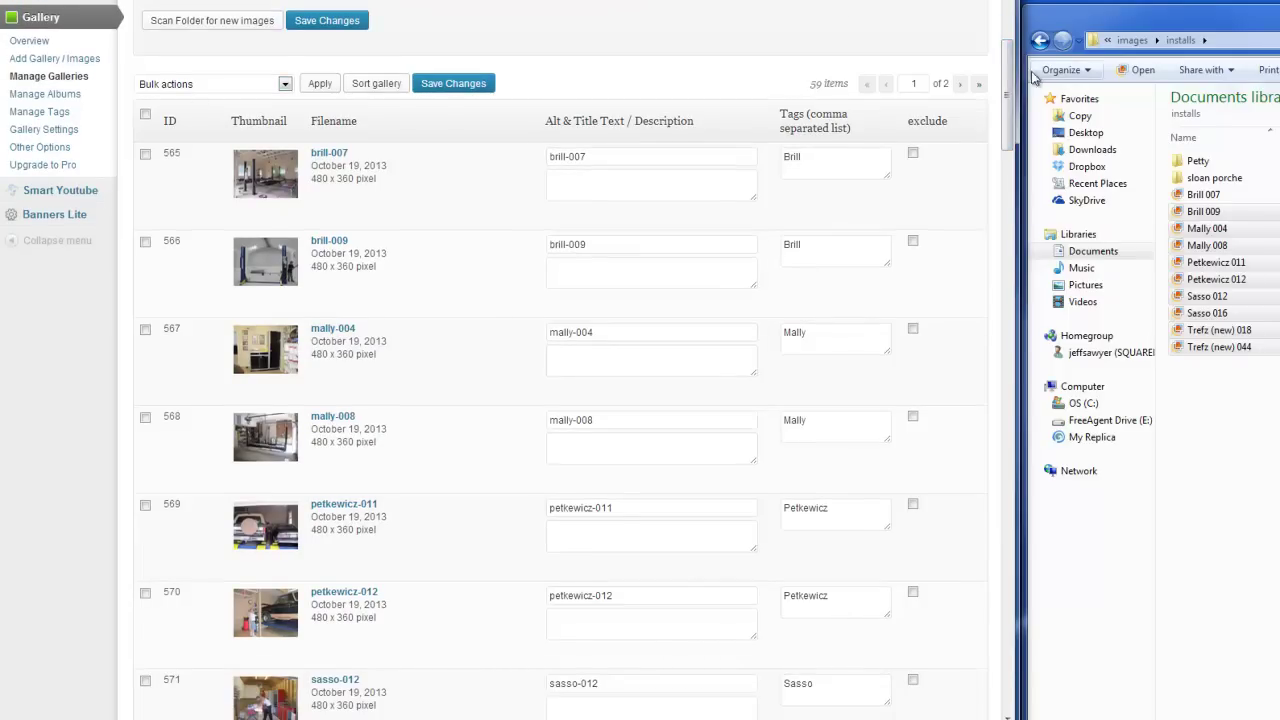
scroll(146, 362, "up", 3)
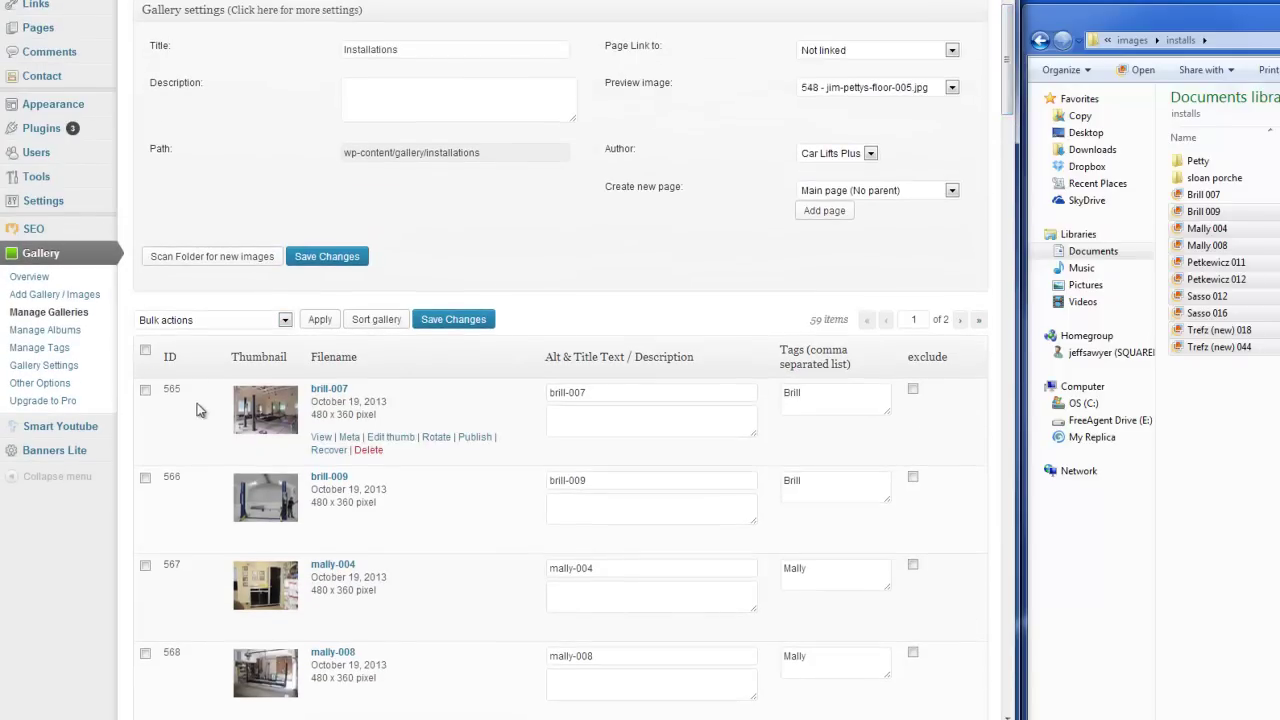
left_click(145, 390)
left_click(145, 479)
left_click(285, 322)
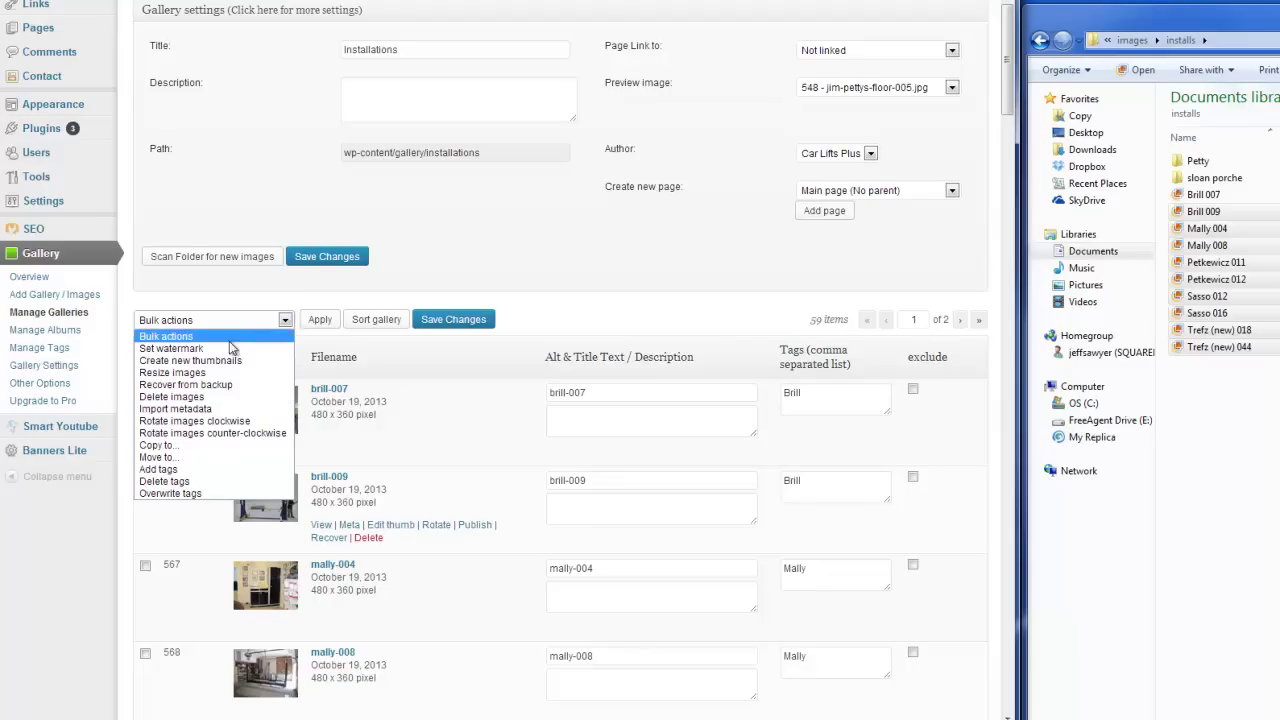
left_click(284, 322)
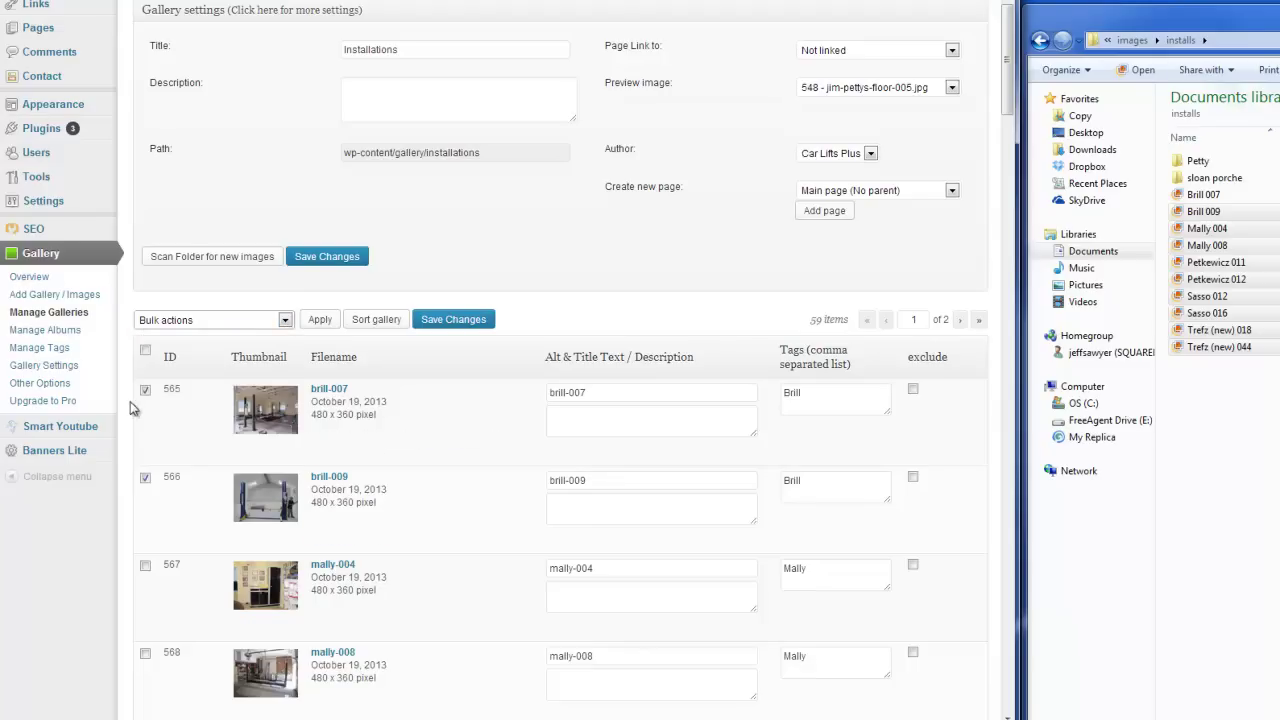
left_click(145, 480)
left_click(145, 479)
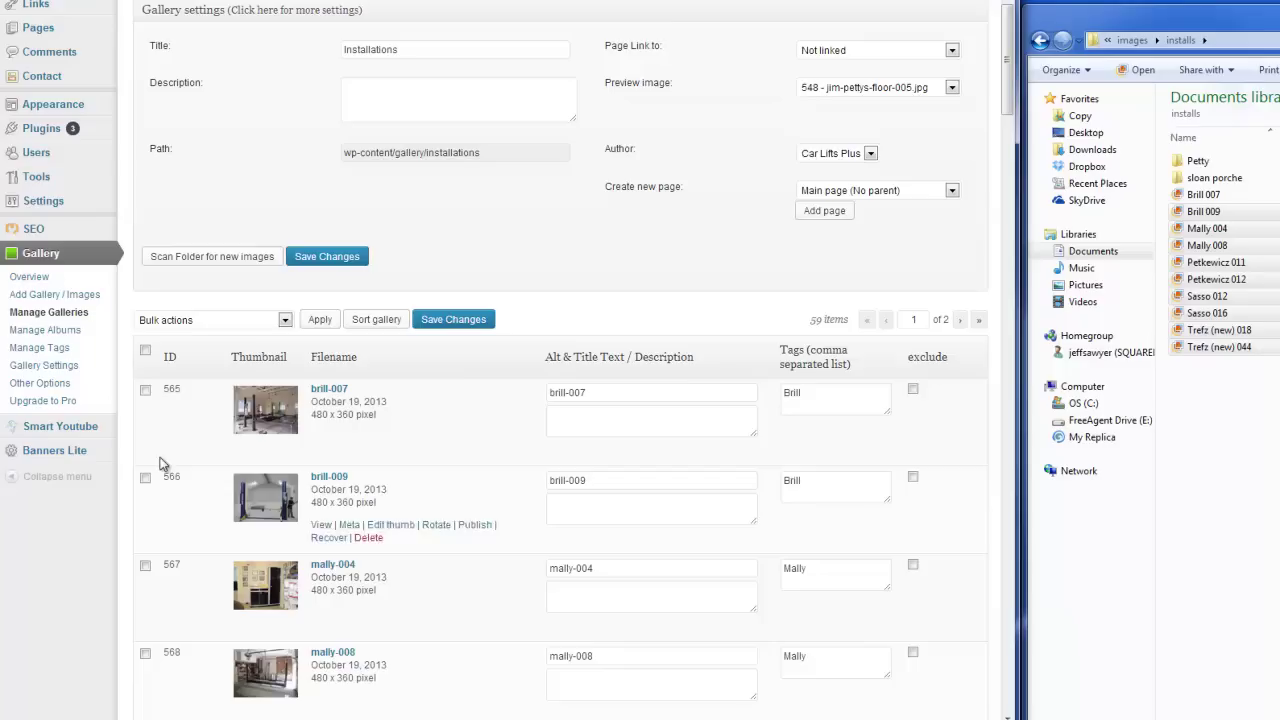
left_click(374, 320)
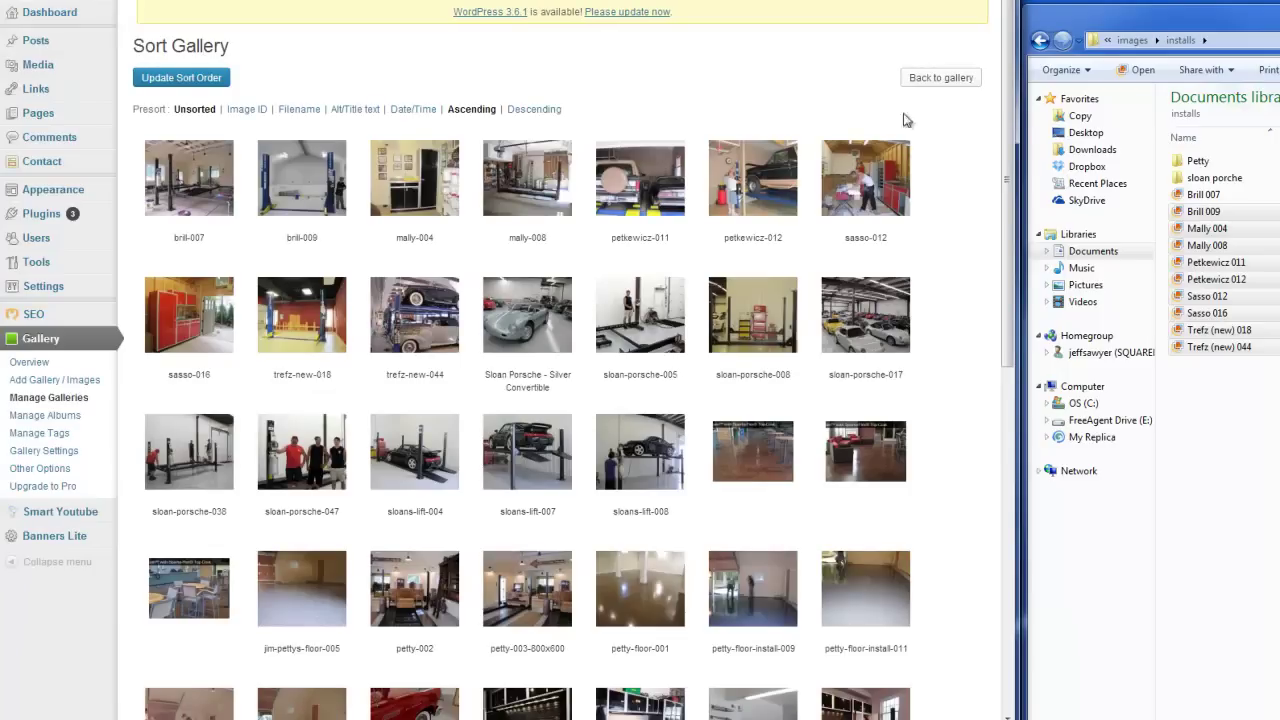
left_click_drag(1012, 96, 1018, 124)
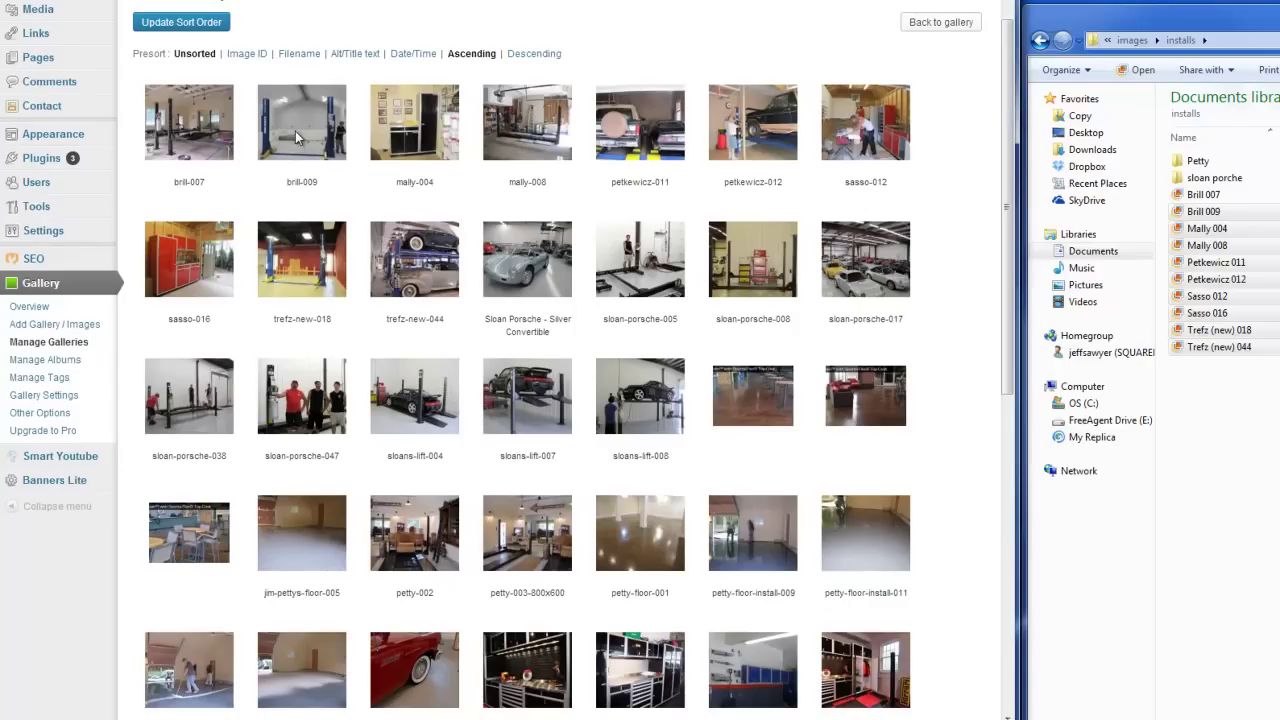
left_click_drag(295, 131, 185, 146)
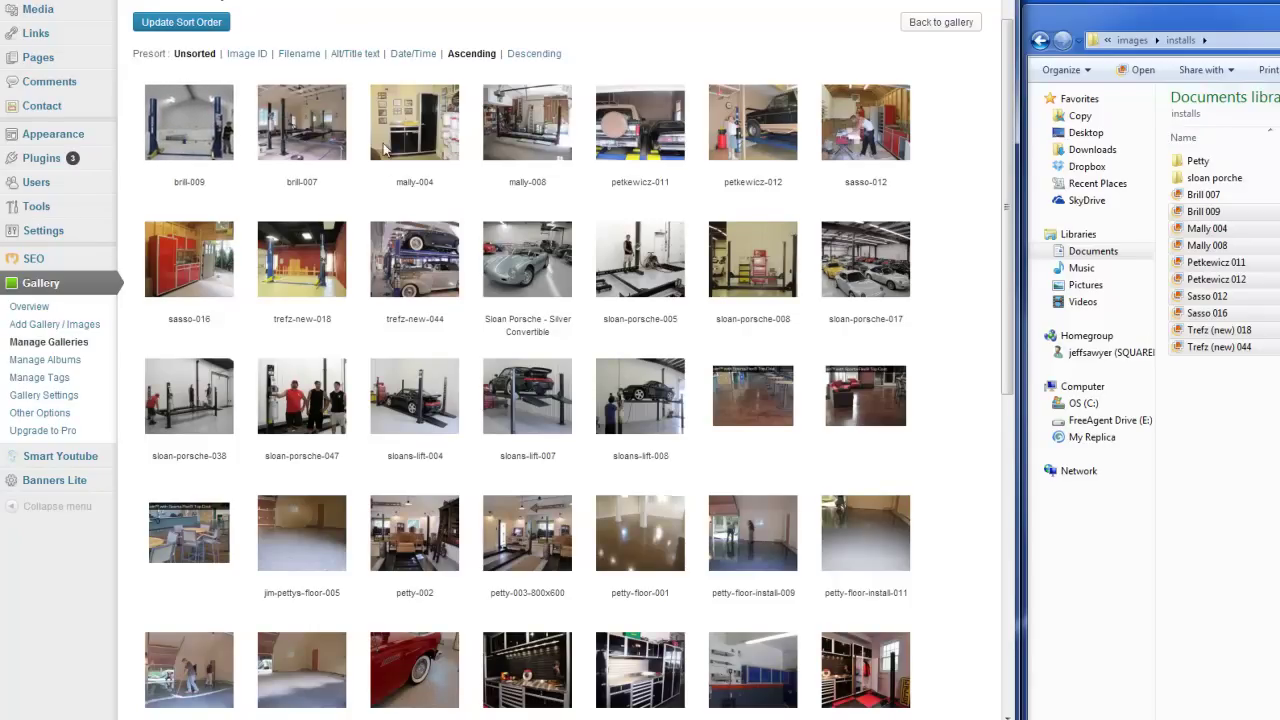
left_click_drag(490, 130, 405, 126)
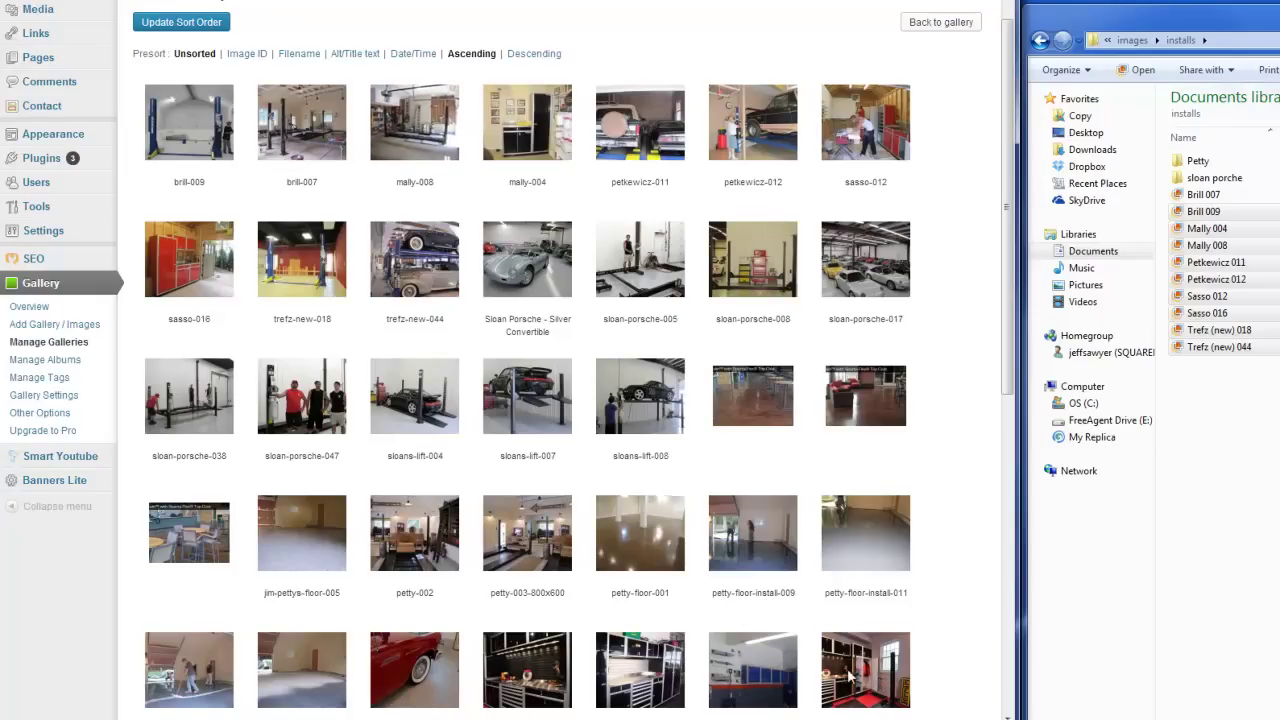
left_click_drag(820, 655, 983, 185)
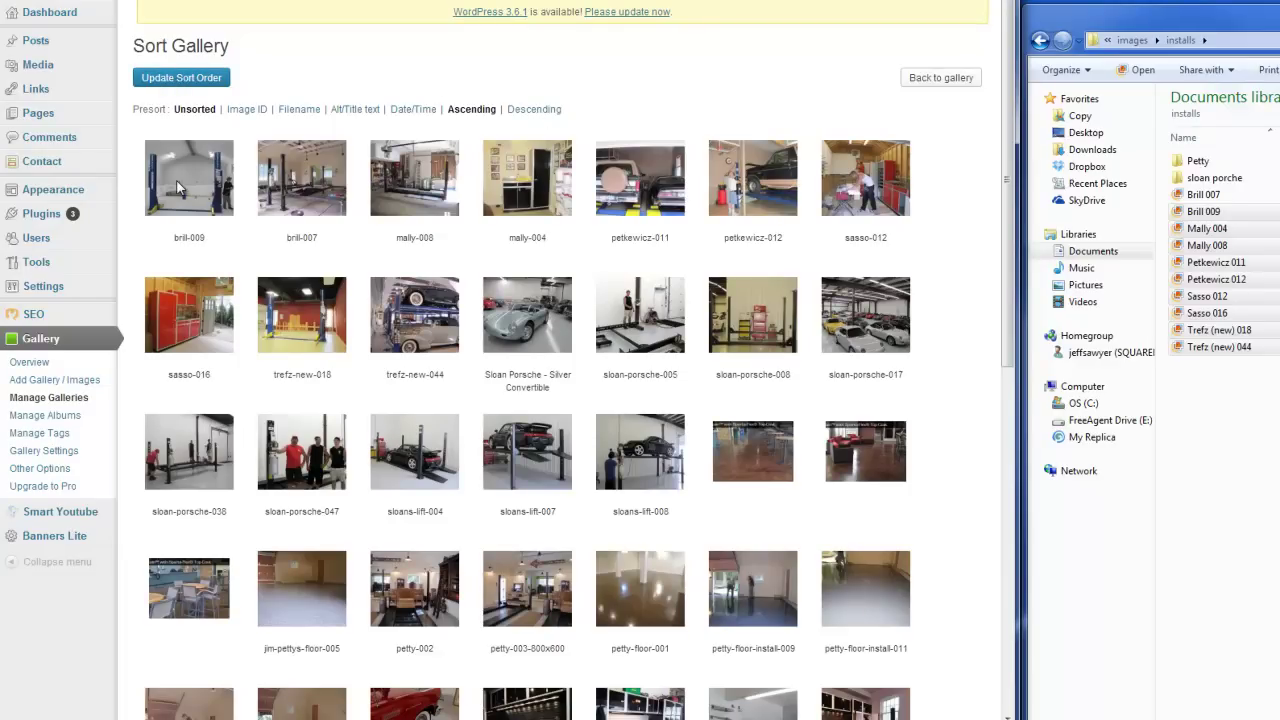
left_click_drag(192, 181, 302, 182)
left_click_drag(410, 190, 560, 205)
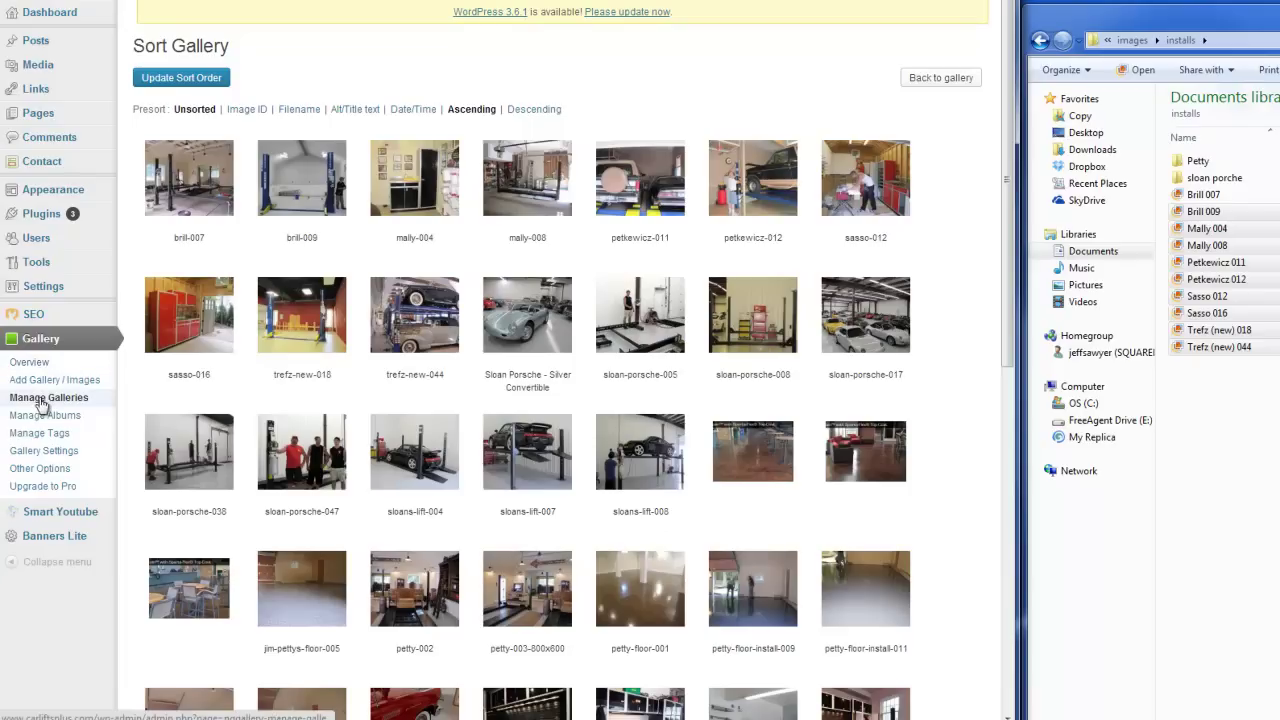
left_click(928, 80)
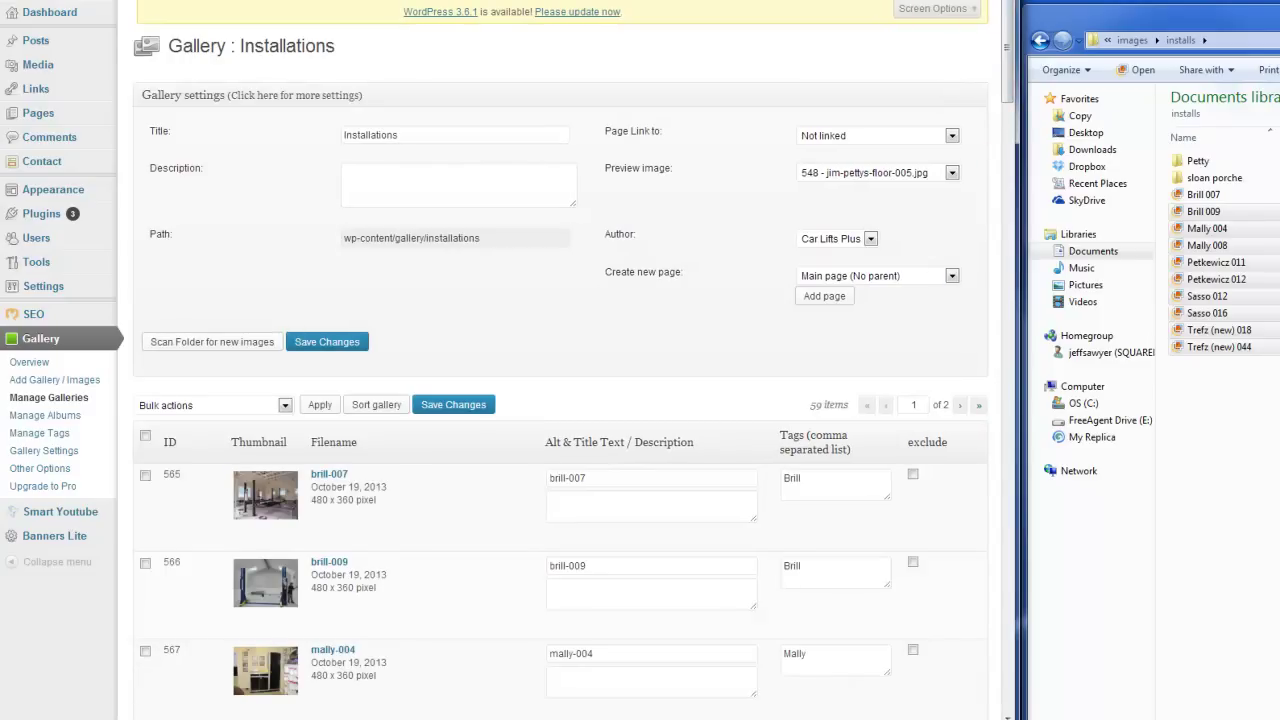
On the live Photos page, enlarge the first Installations photo, confirm its brill-007 caption, and close it
key("ctrl+Tab")
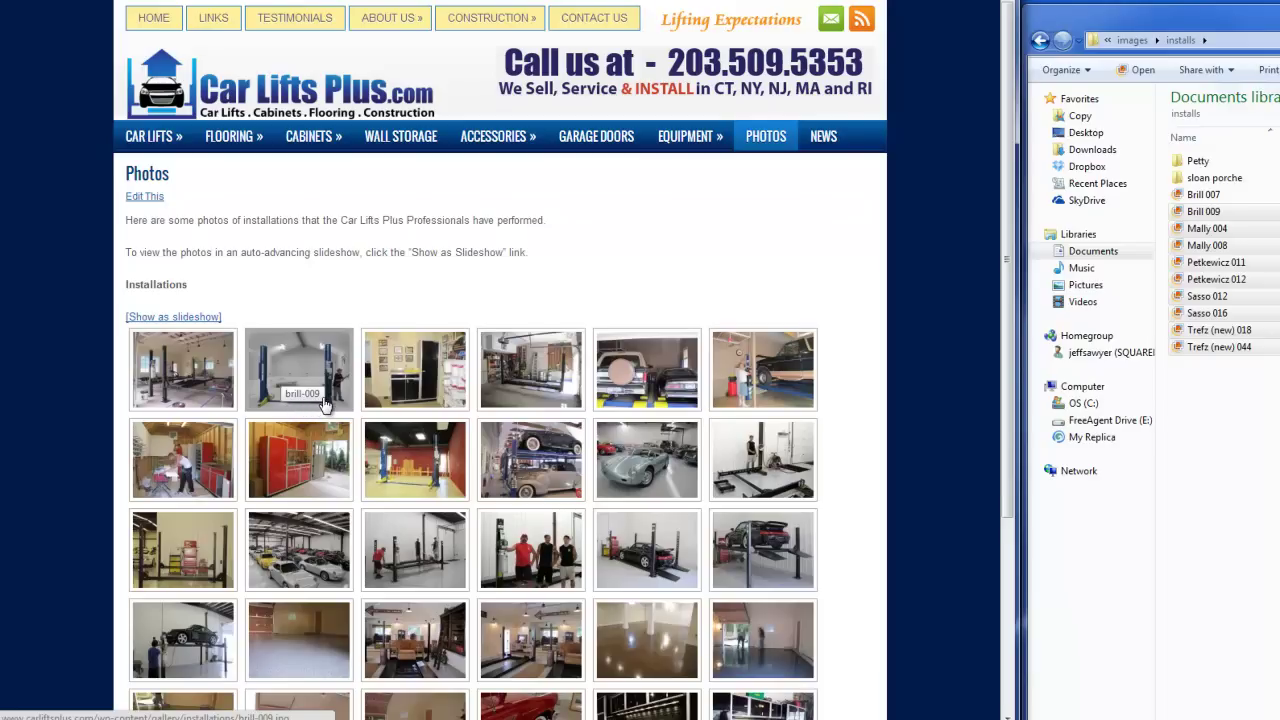
left_click(176, 375)
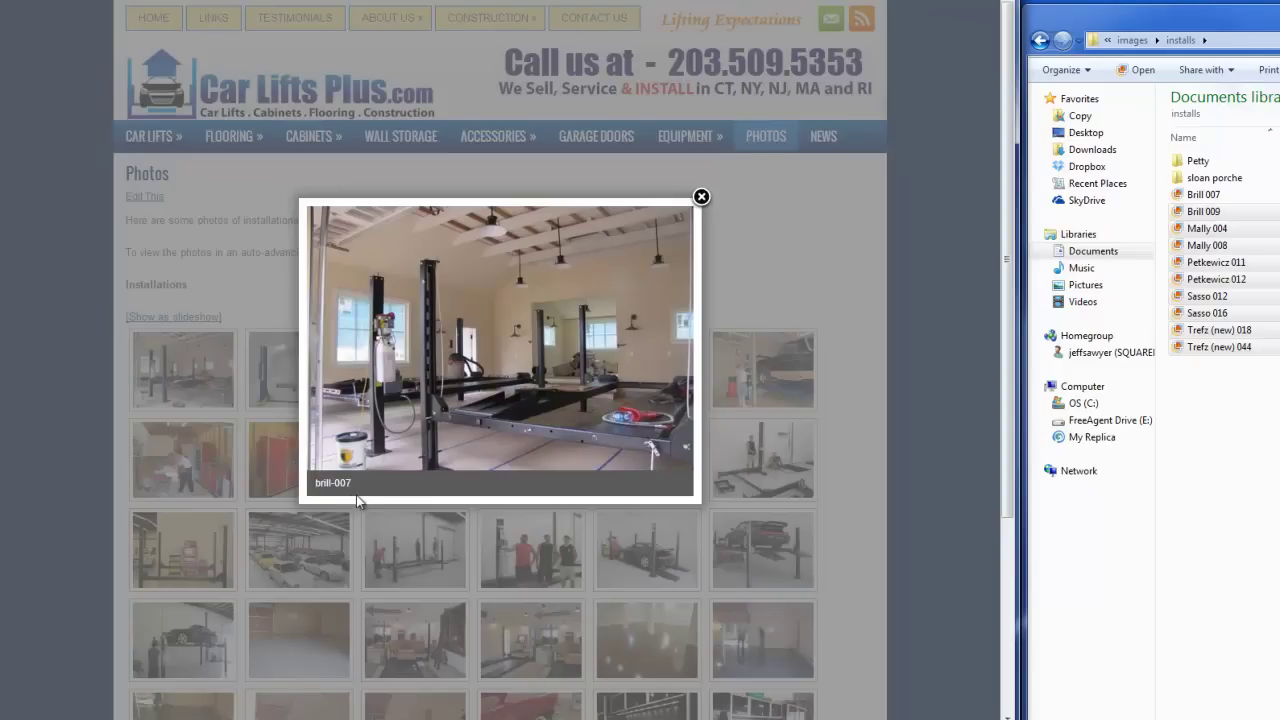
left_click(701, 197)
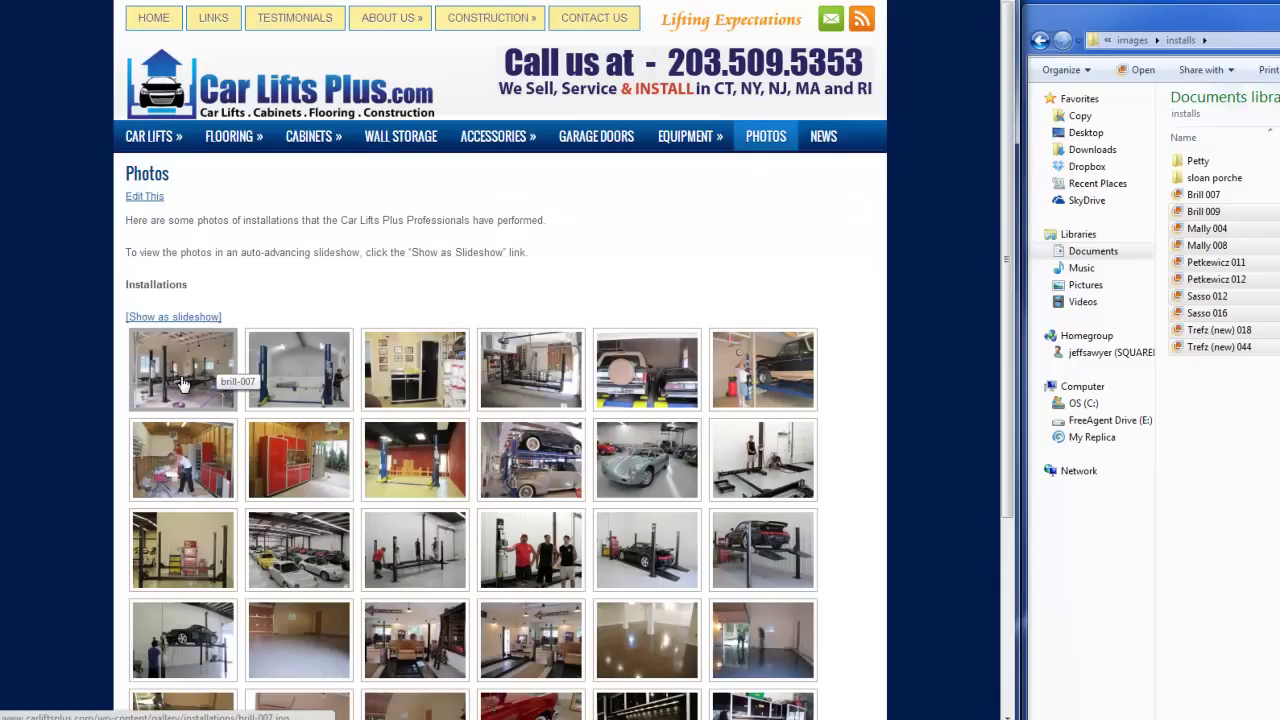
Replace brill-007's alt and title text with 'Brill Installation - 4 Post Lift' and save
key("ctrl+Tab")
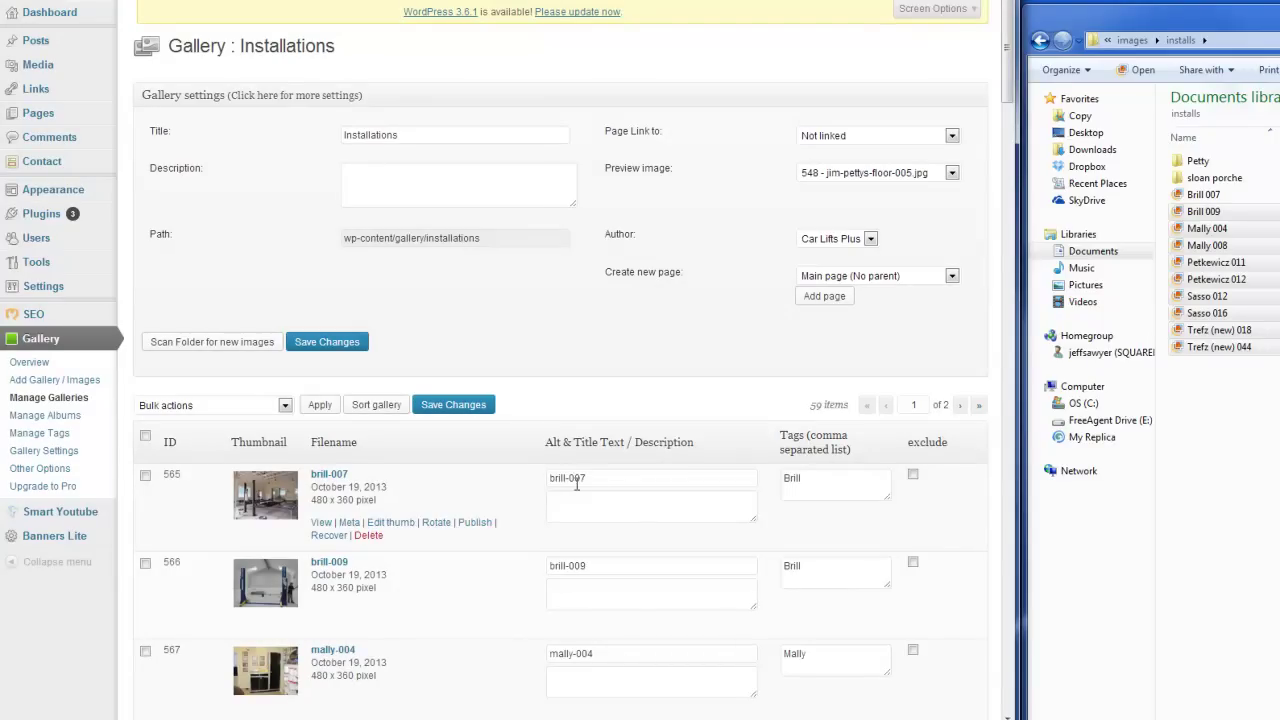
left_click_drag(591, 477, 547, 478)
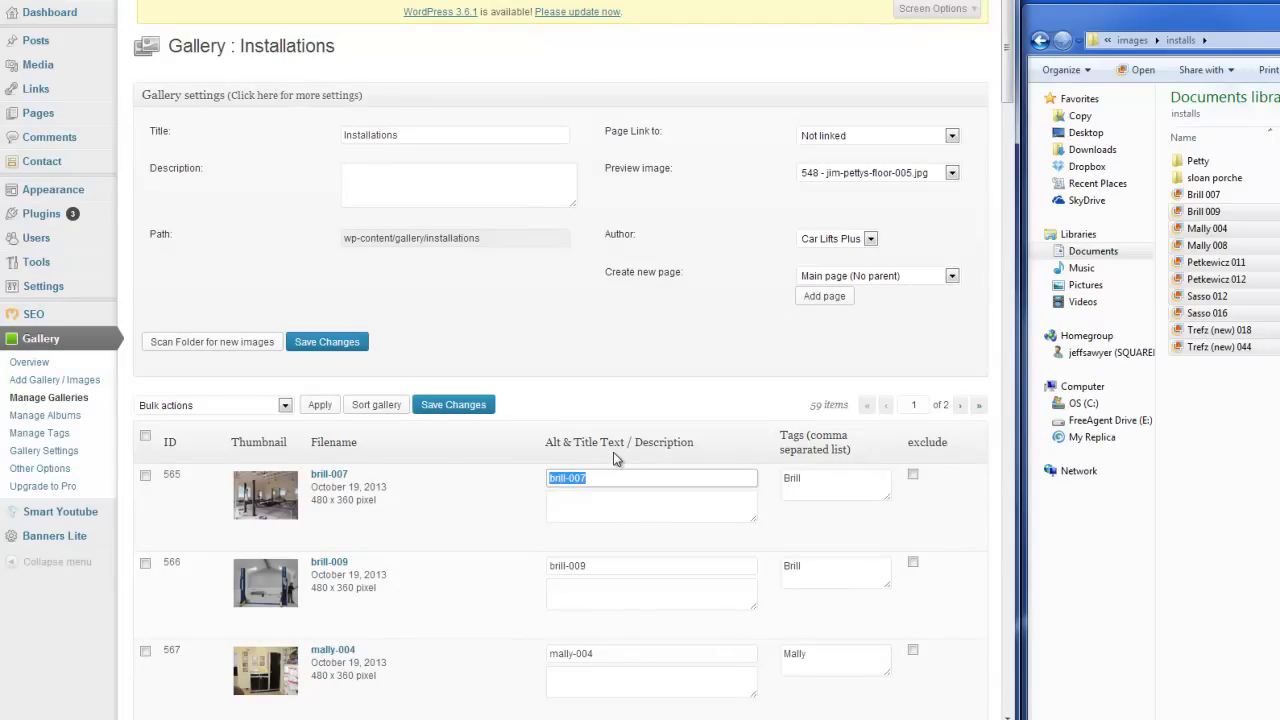
type("Brill")
type("t Lift")
left_click(455, 410)
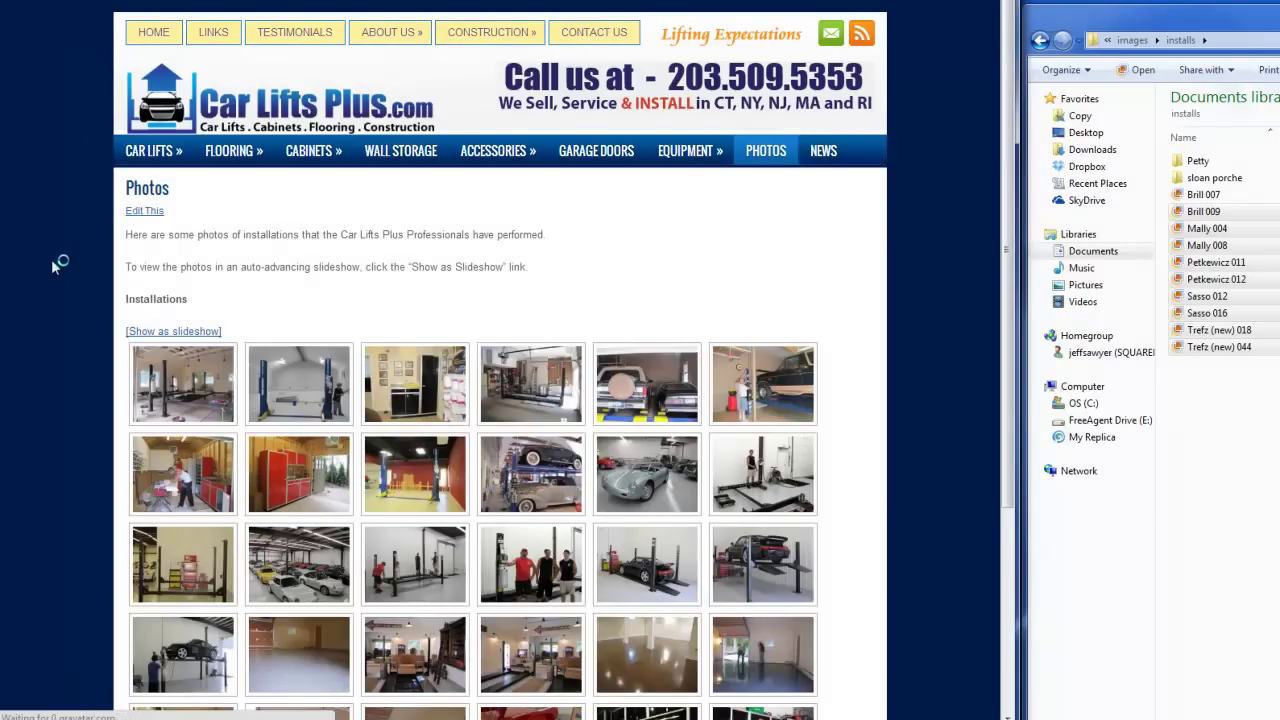
Verify the first Installations photo's caption reads 'Brill Installation - 4 Post Lift', then return to the gallery admin
scroll(43, 258, "down", 1)
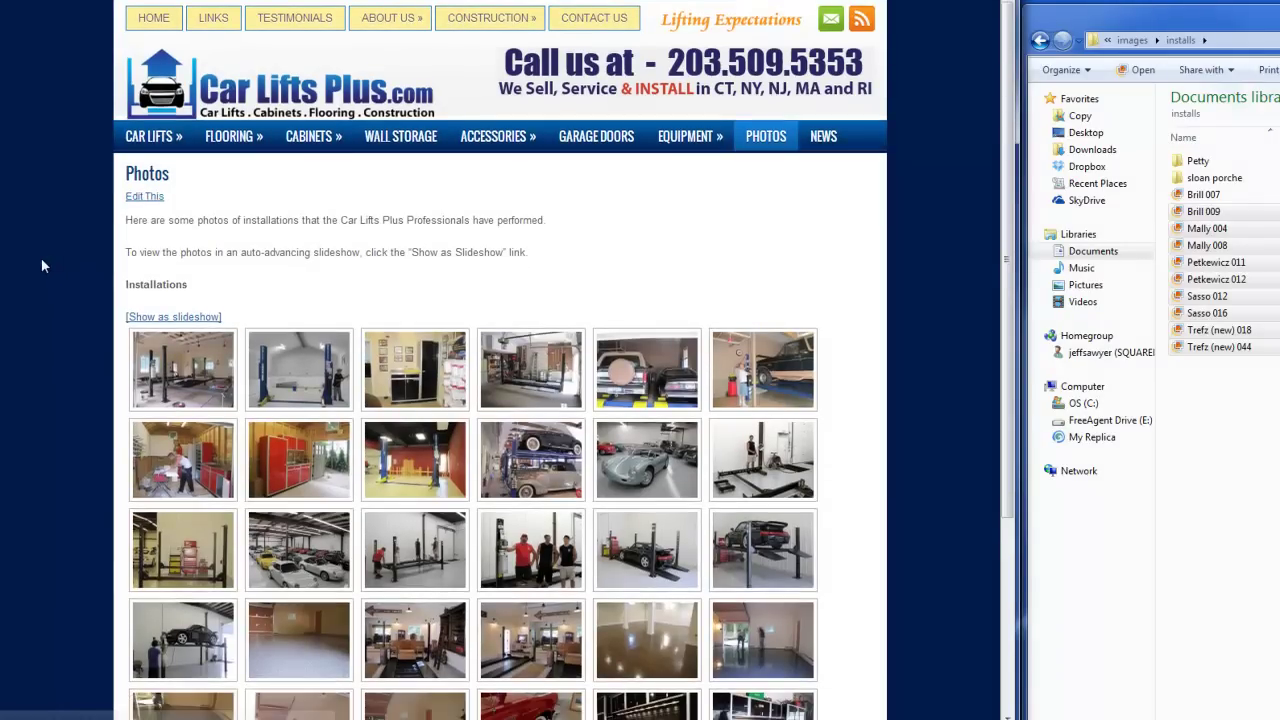
left_click(180, 367)
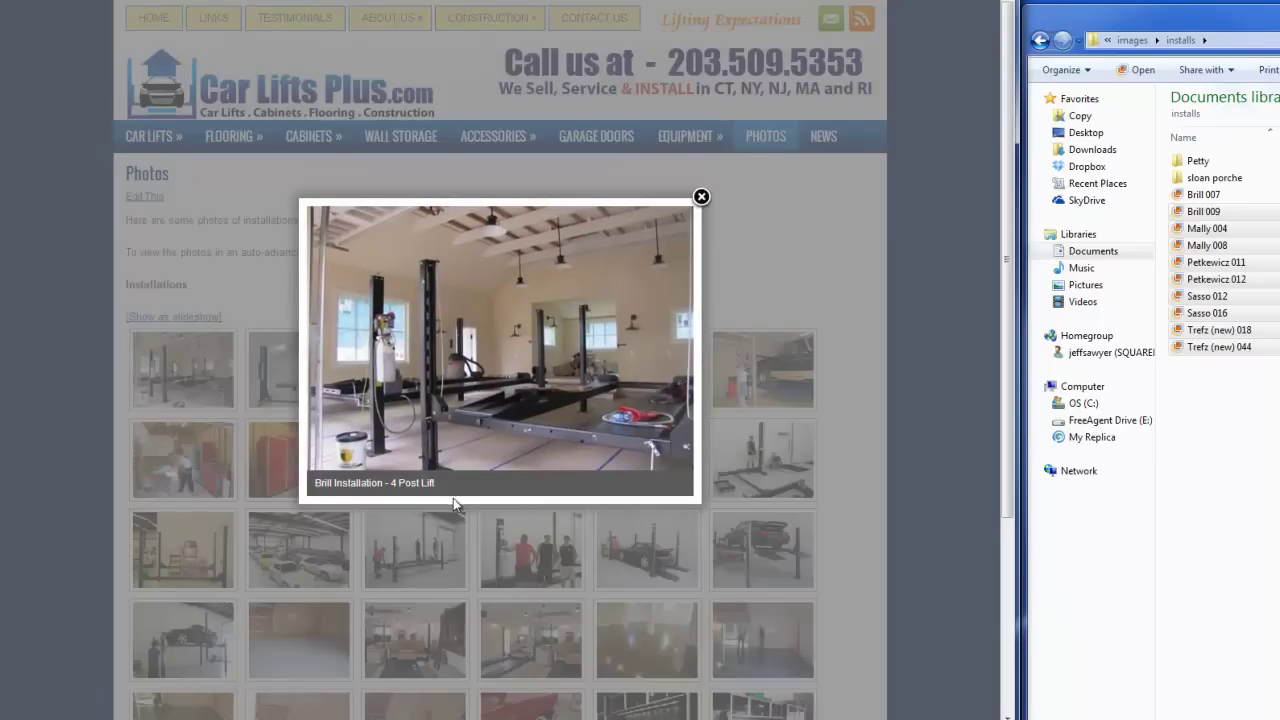
left_click(701, 196)
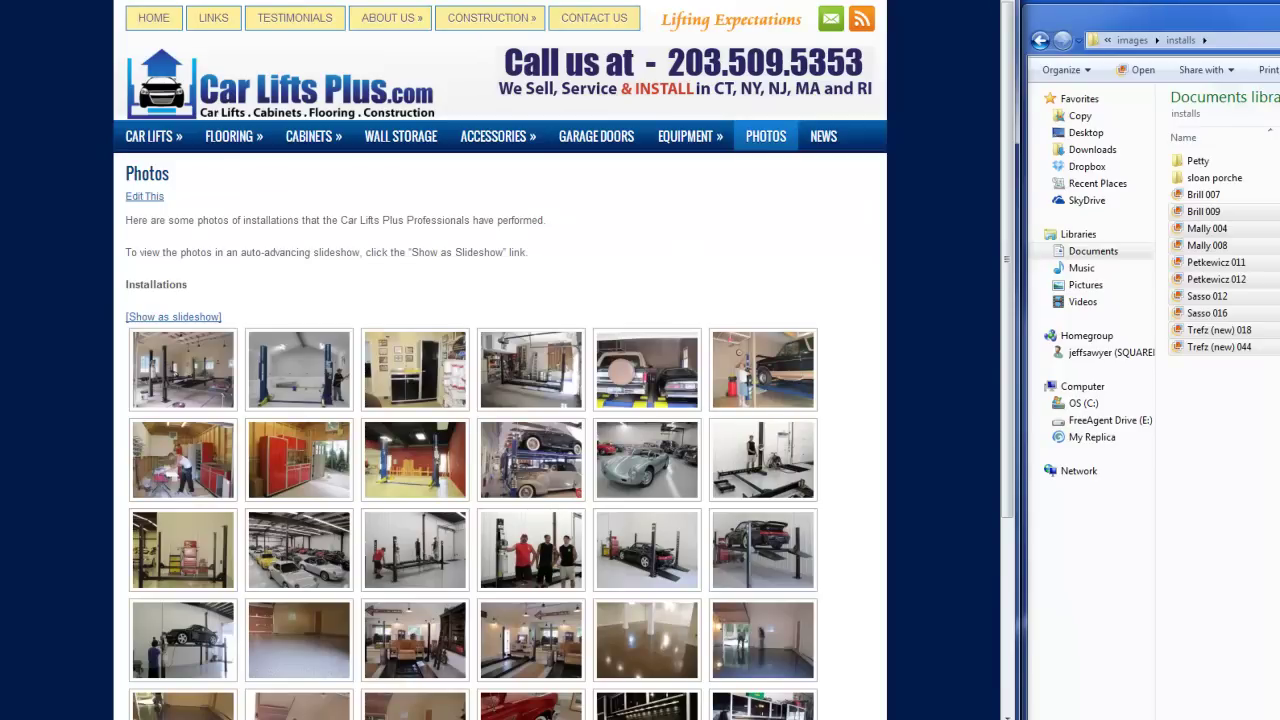
key("ctrl+Tab")
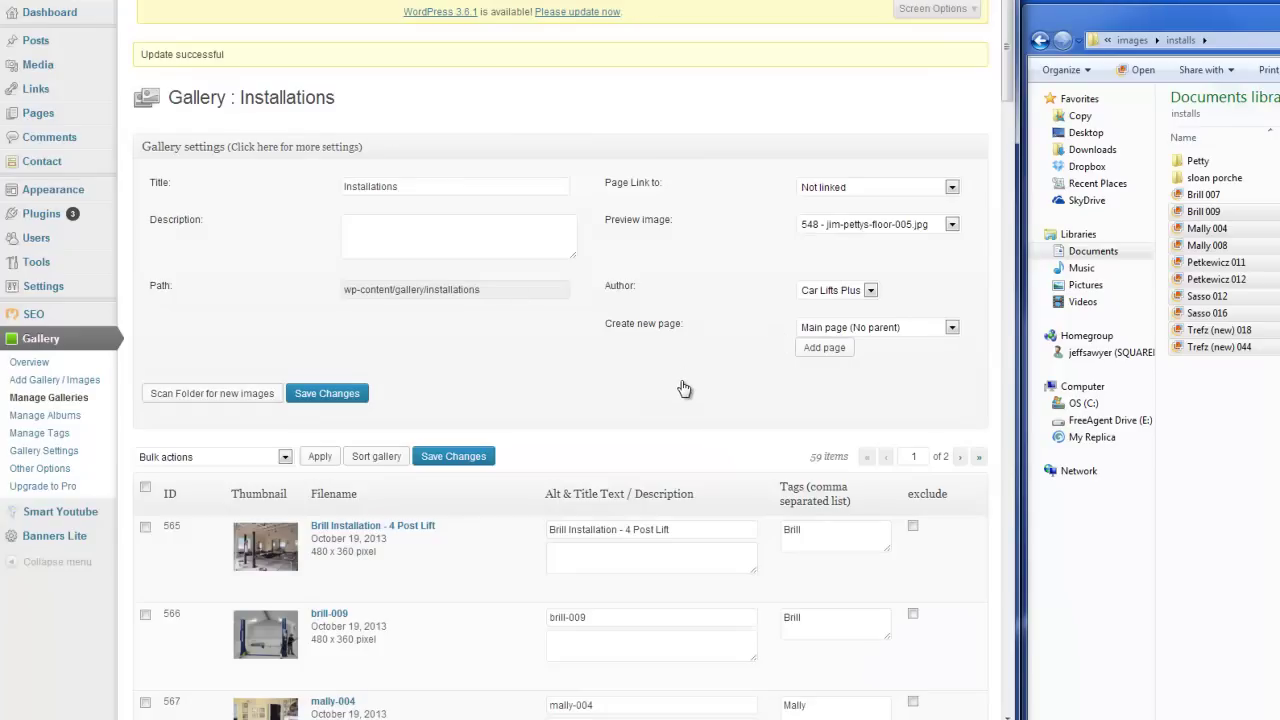